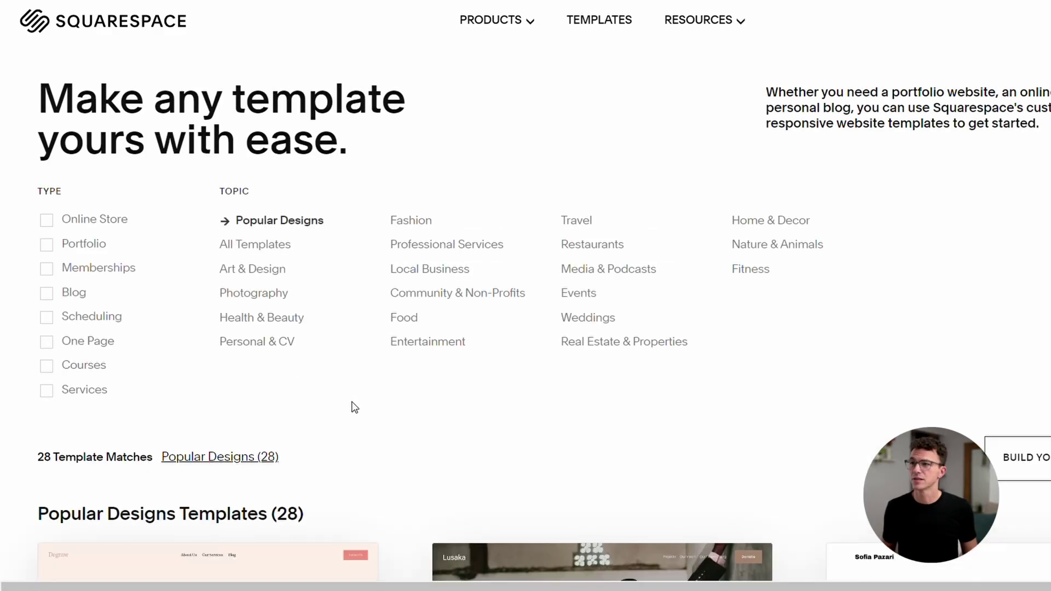
- Filter the template gallery to Professional Services and start a new site from the Nolan template
{"action": "left_click", "coordinate": [426, 247]}
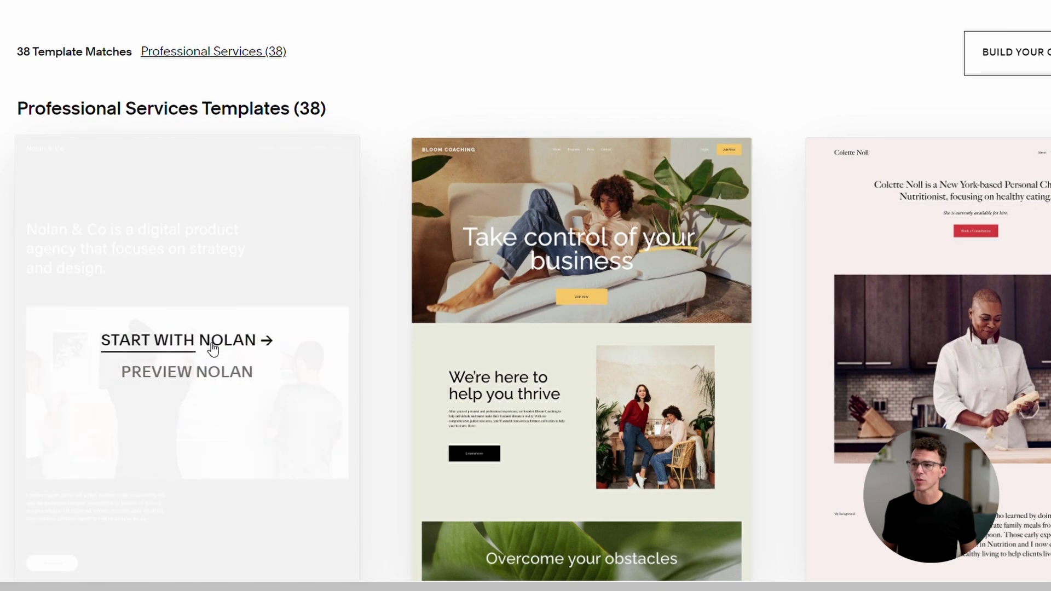
{"action": "left_click", "coordinate": [82, 342]}
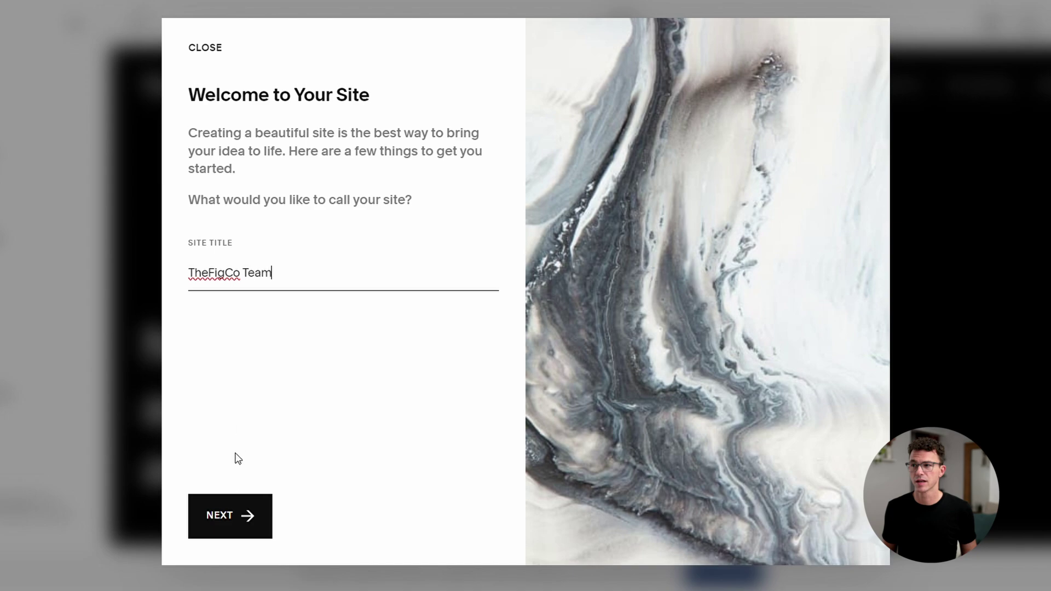
- Continue past the 'TheFigCo Team' site title and step through the welcome tour into the editor
{"action": "left_click", "coordinate": [241, 513]}
{"action": "left_click", "coordinate": [469, 527]}
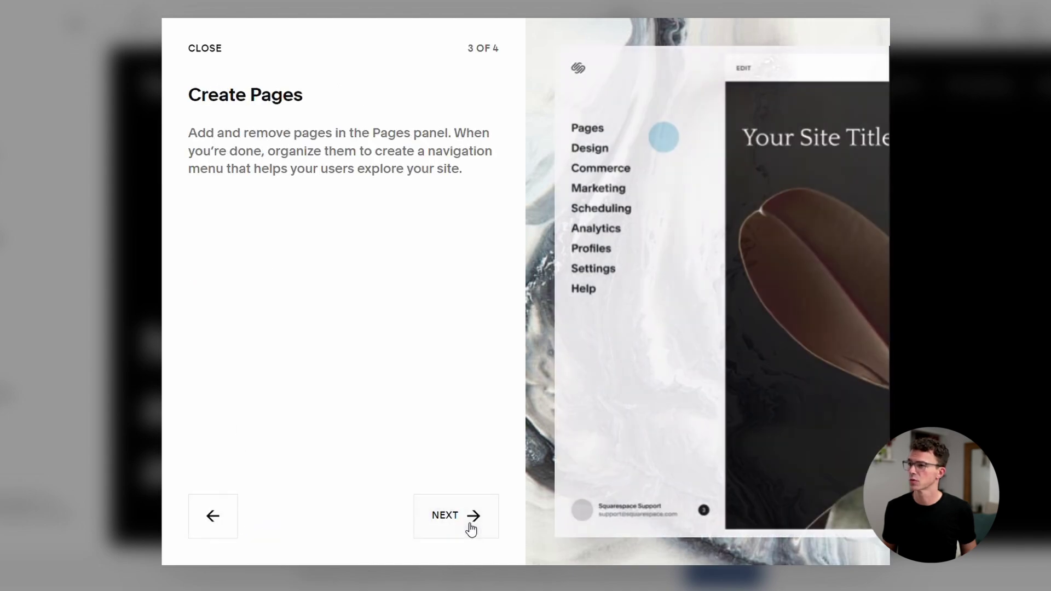
{"action": "left_click", "coordinate": [470, 527]}
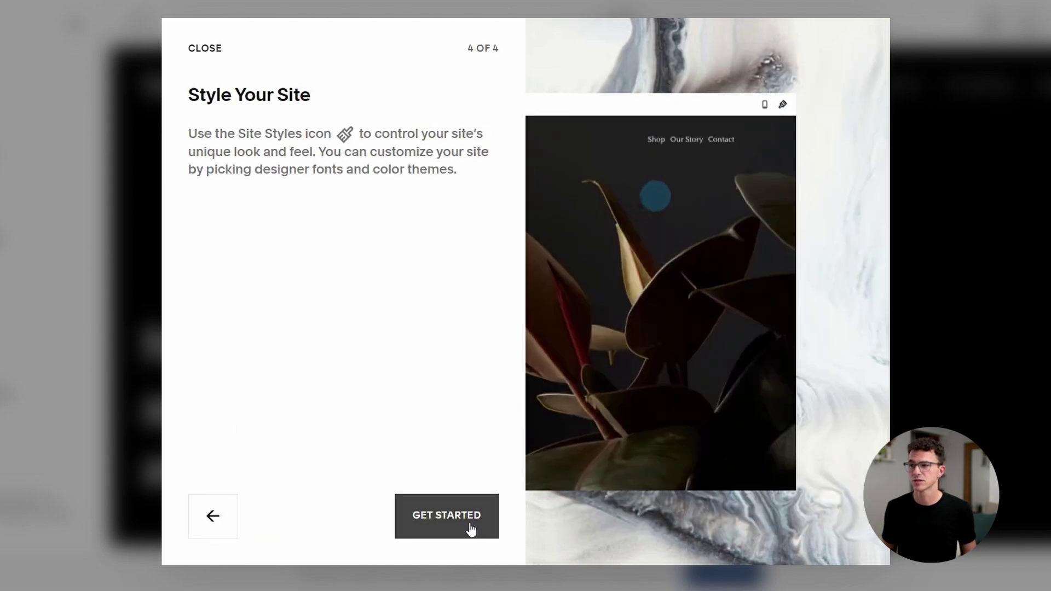
{"action": "left_click", "coordinate": [469, 527]}
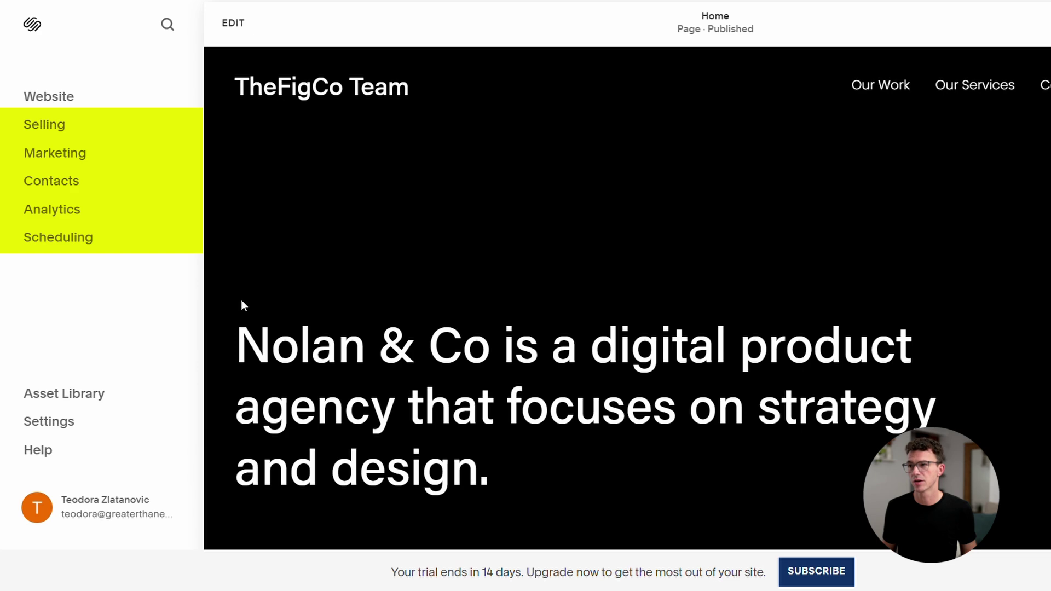
- Show the site's pages list from the Website panel
{"action": "left_click", "coordinate": [66, 99]}
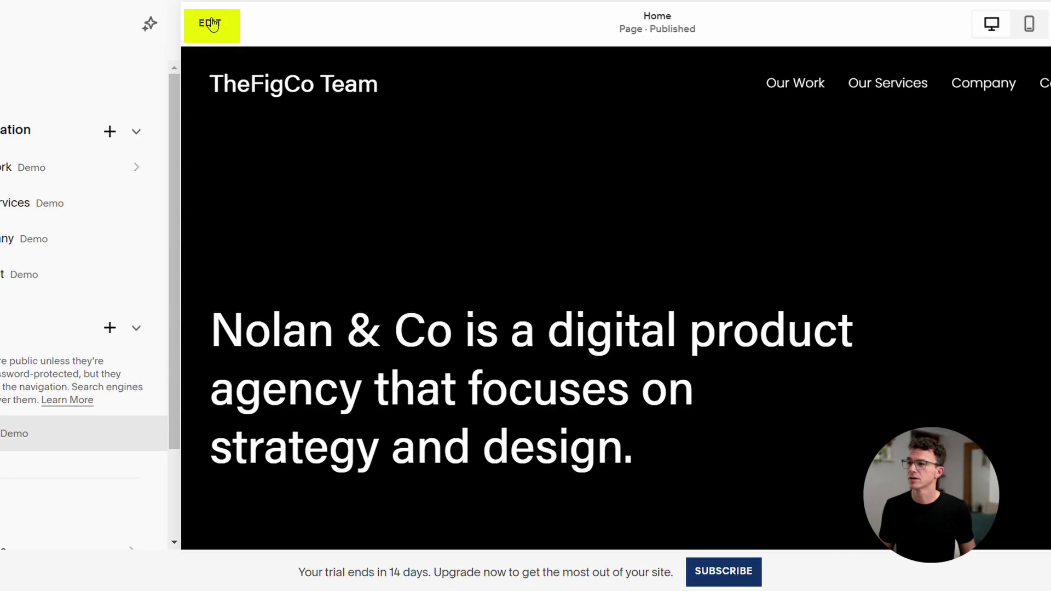
- Edit the Home page and open the hero section's background settings, keeping the grid at 13 rows
{"action": "left_click", "coordinate": [211, 24]}
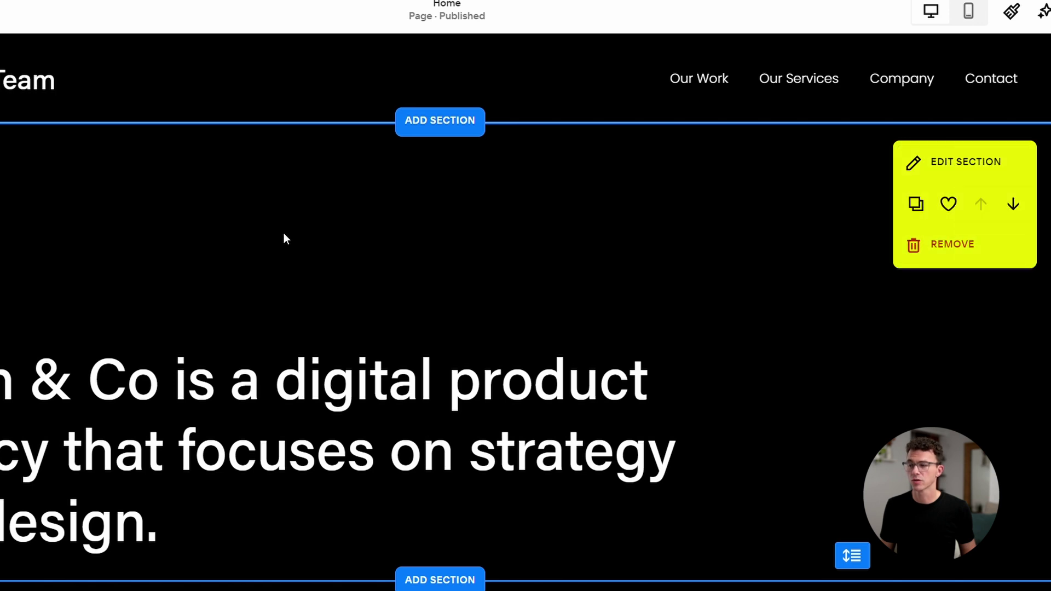
{"action": "left_click", "coordinate": [969, 162]}
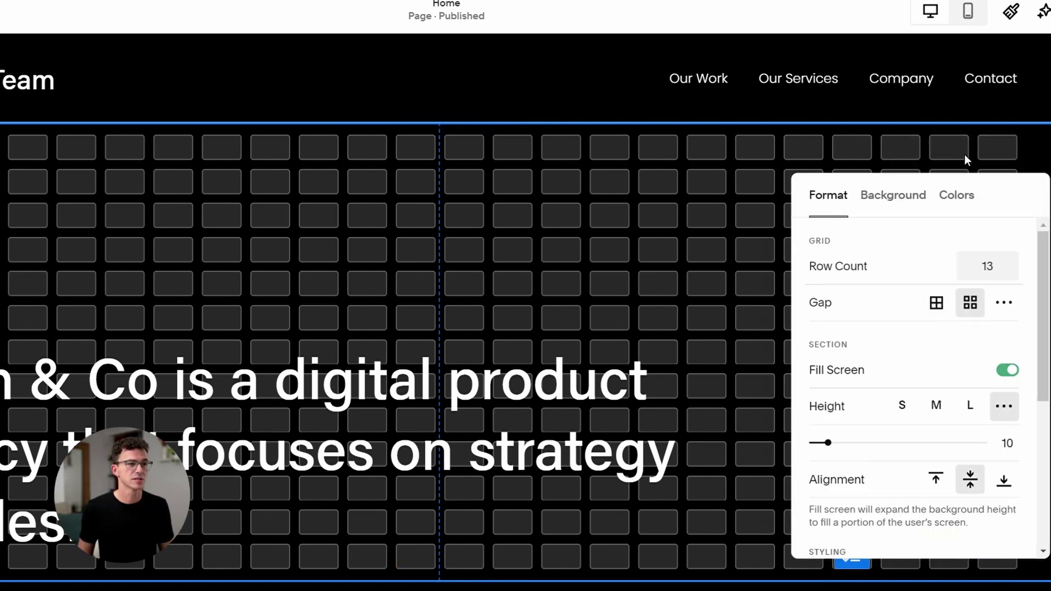
{"action": "left_click", "coordinate": [1012, 264]}
{"action": "left_click", "coordinate": [1012, 265]}
{"action": "left_click", "coordinate": [1016, 272]}
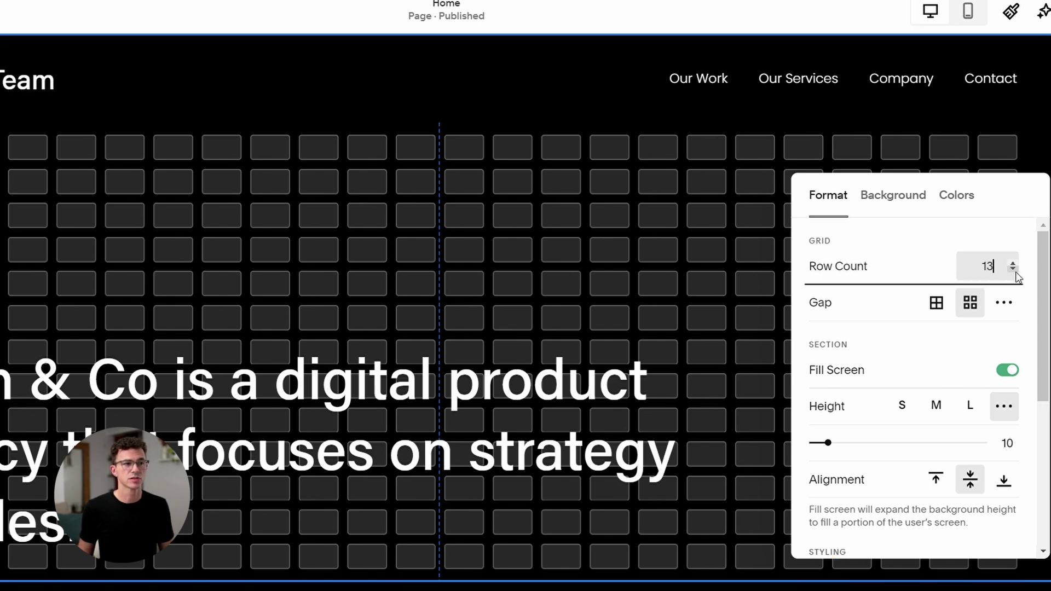
{"action": "left_click", "coordinate": [909, 196]}
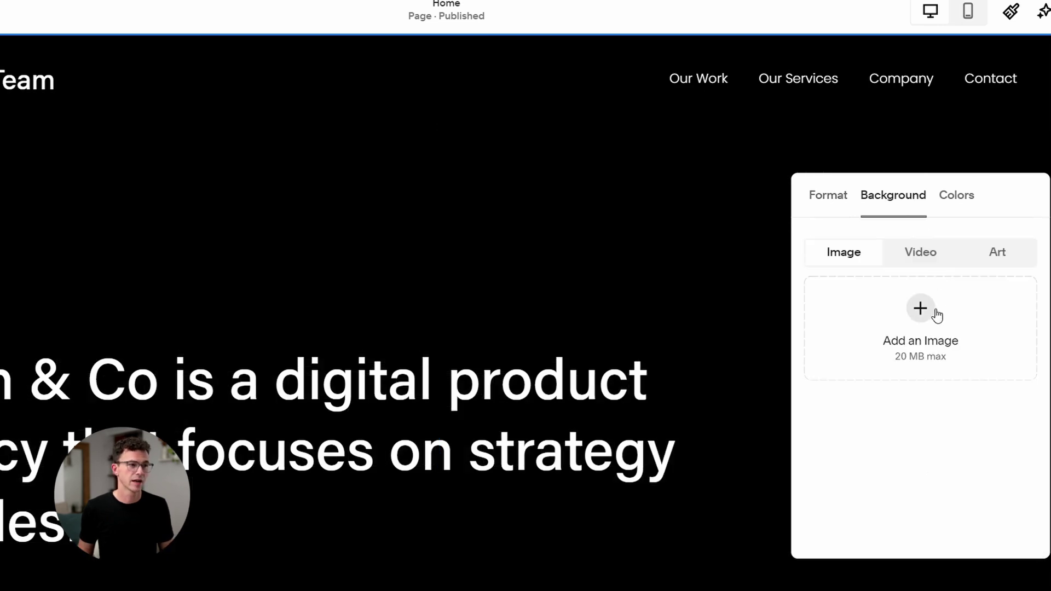
- Add the stock sunset team photo as the hero section's background image
{"action": "left_click", "coordinate": [920, 310]}
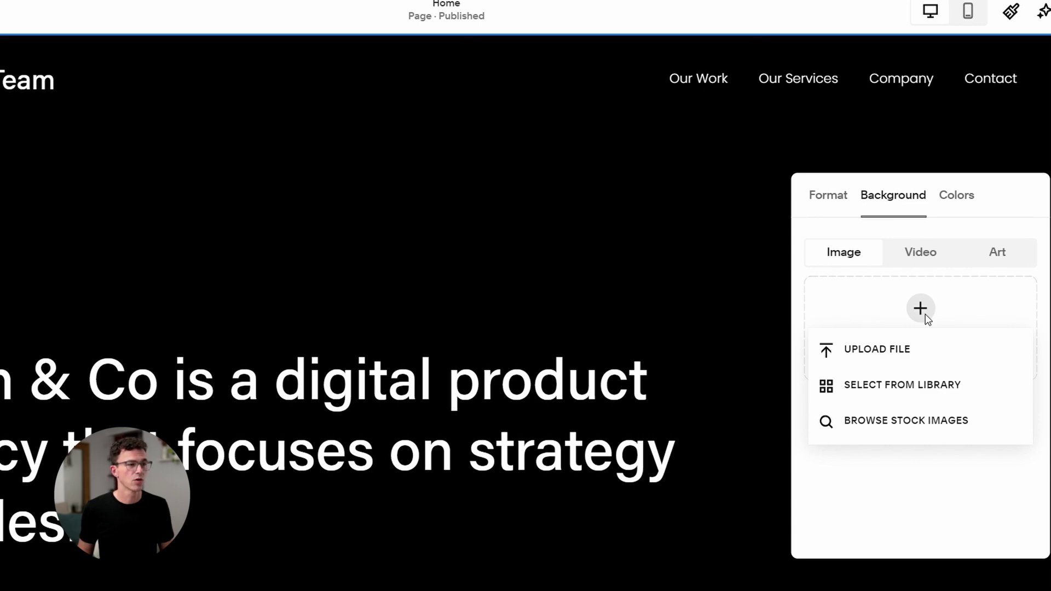
{"action": "left_click", "coordinate": [891, 422]}
{"action": "left_click", "coordinate": [253, 402]}
{"action": "left_click", "coordinate": [620, 350]}
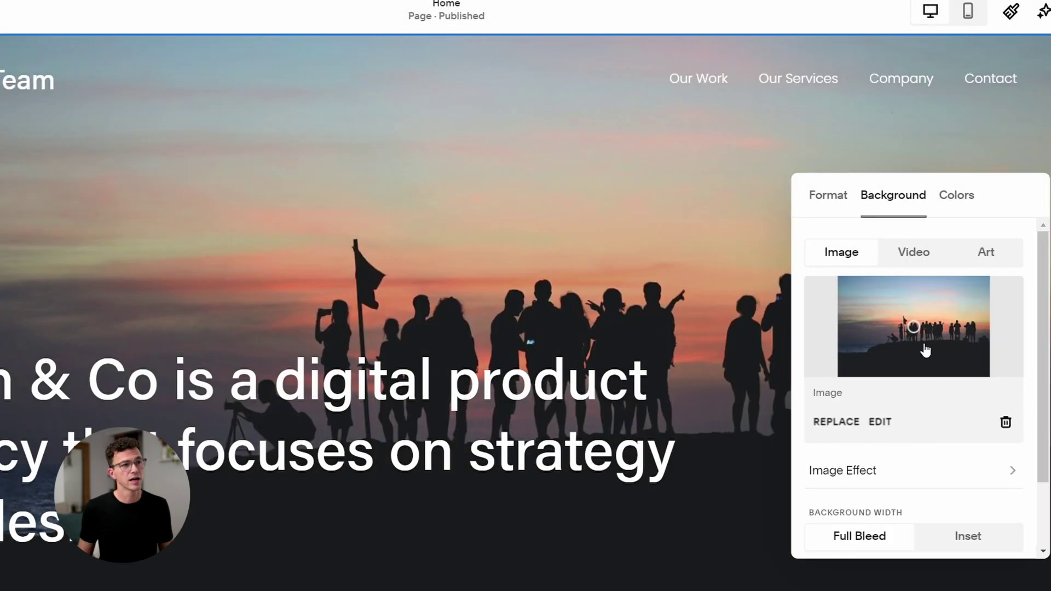
- Shift the photo's focal point so the silhouettes sit higher, and try the Light 1 color theme
{"action": "left_click", "coordinate": [917, 312]}
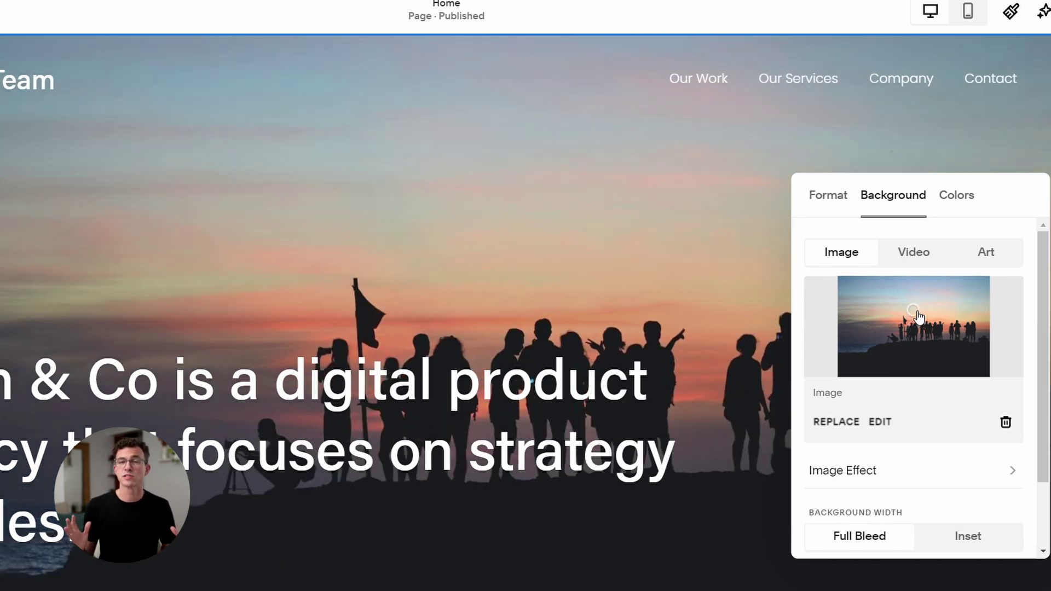
{"action": "left_click", "coordinate": [919, 354]}
{"action": "left_click", "coordinate": [920, 356]}
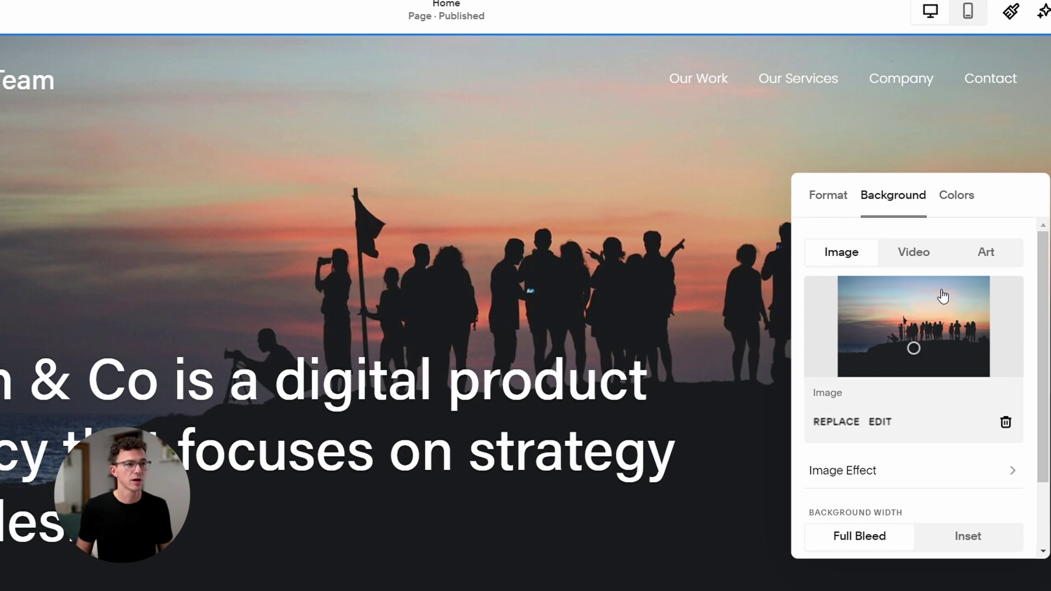
{"action": "left_click", "coordinate": [967, 207]}
{"action": "left_click", "coordinate": [965, 383]}
- Apply the Darkest 1 color theme to the hero and move the heading block right
{"action": "scroll", "coordinate": [964, 381], "scroll_direction": "down", "scroll_amount": 3}
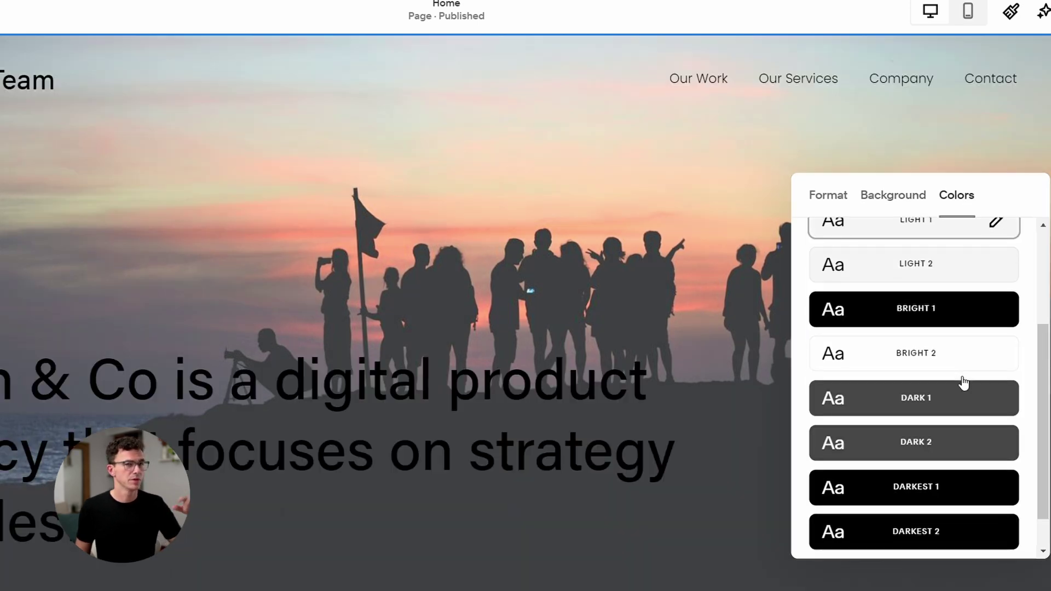
{"action": "left_click", "coordinate": [947, 500]}
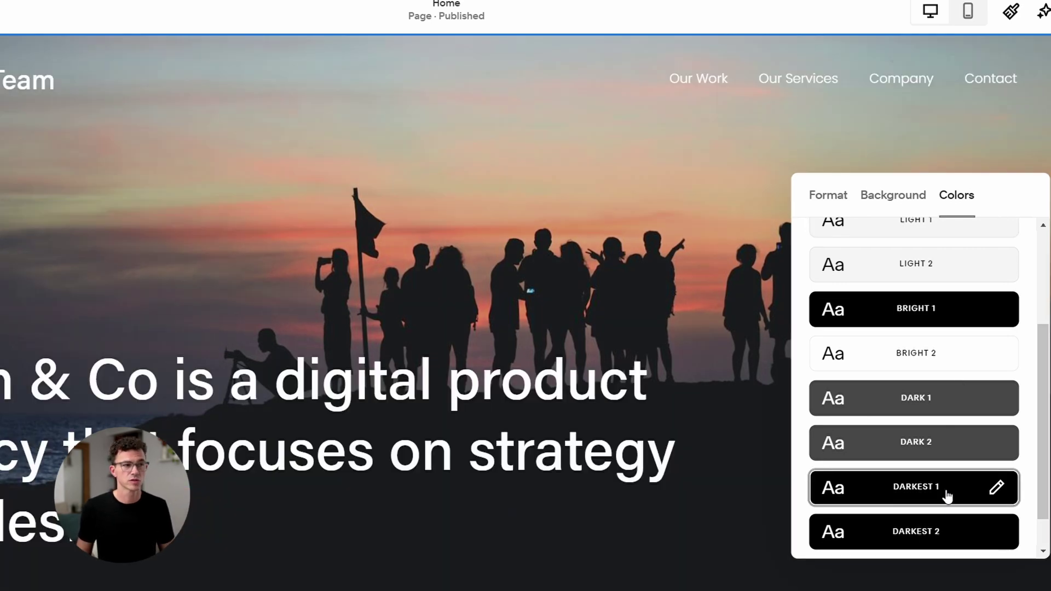
{"action": "left_click", "coordinate": [257, 393]}
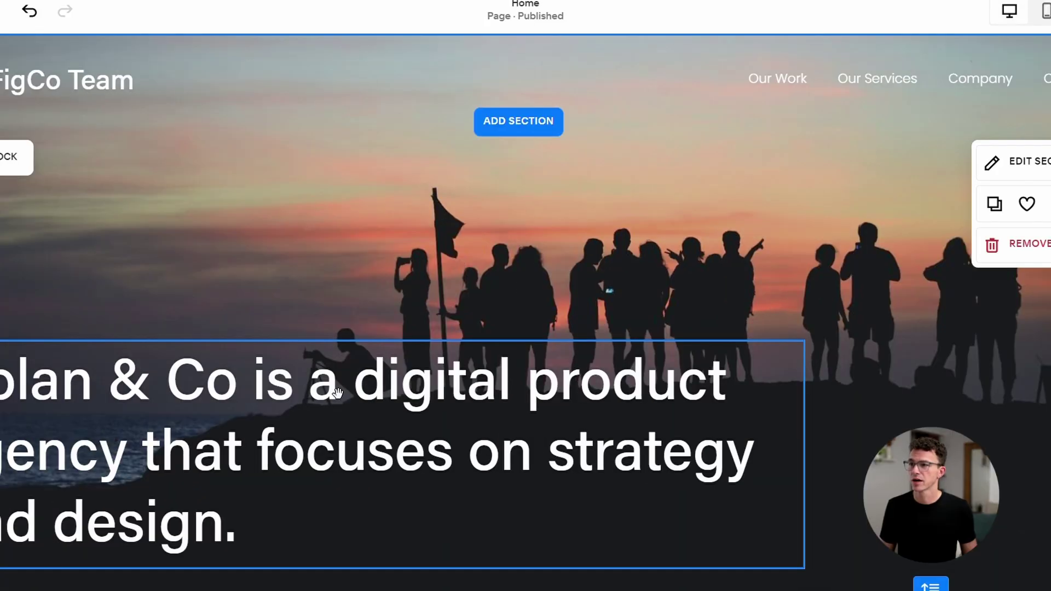
{"action": "left_click_drag", "start_coordinate": [336, 393], "coordinate": [620, 414]}
- Make the heading Heading 2 reading 'TheFigCo is a company that helps people grow their business'
{"action": "left_click", "coordinate": [252, 339]}
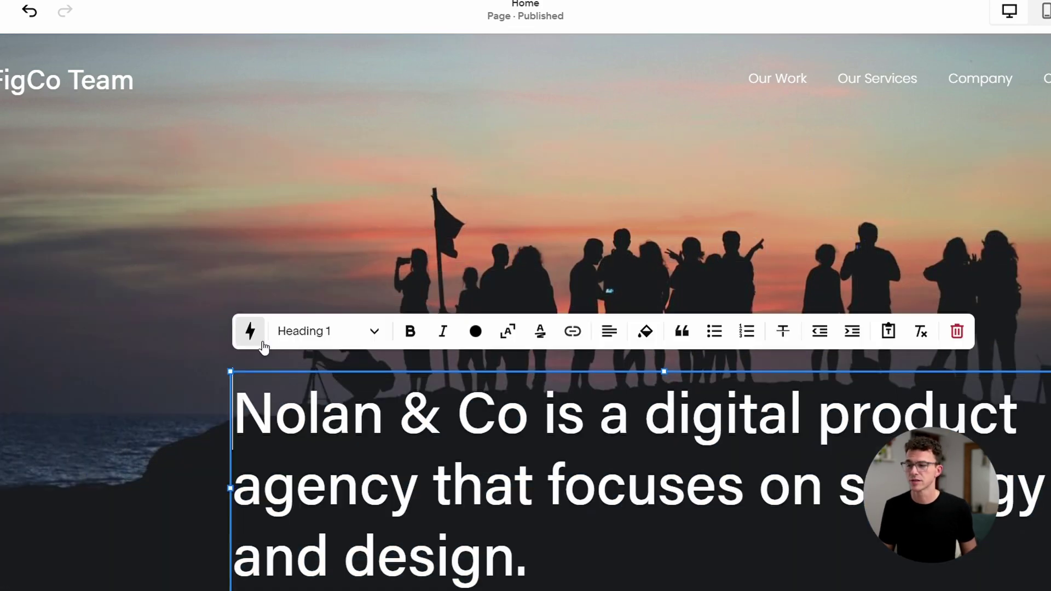
{"action": "left_click", "coordinate": [321, 334]}
{"action": "left_click", "coordinate": [308, 409]}
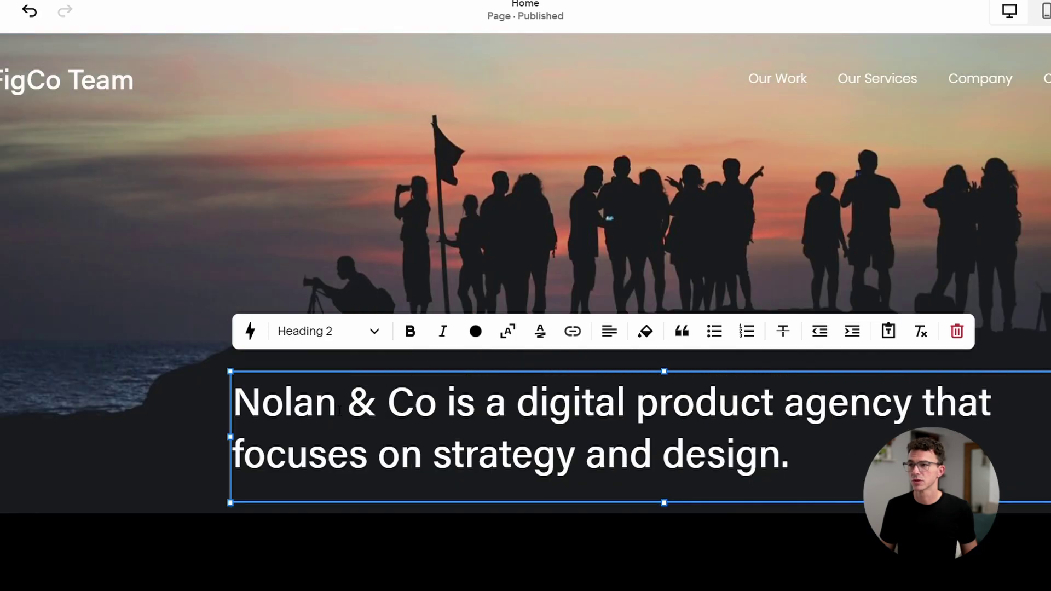
{"action": "key", "text": "ctrl+a"}
{"action": "type", "text": "TheFi"}
{"action": "type", "text": "gCo is a company that helps people grow their business"}
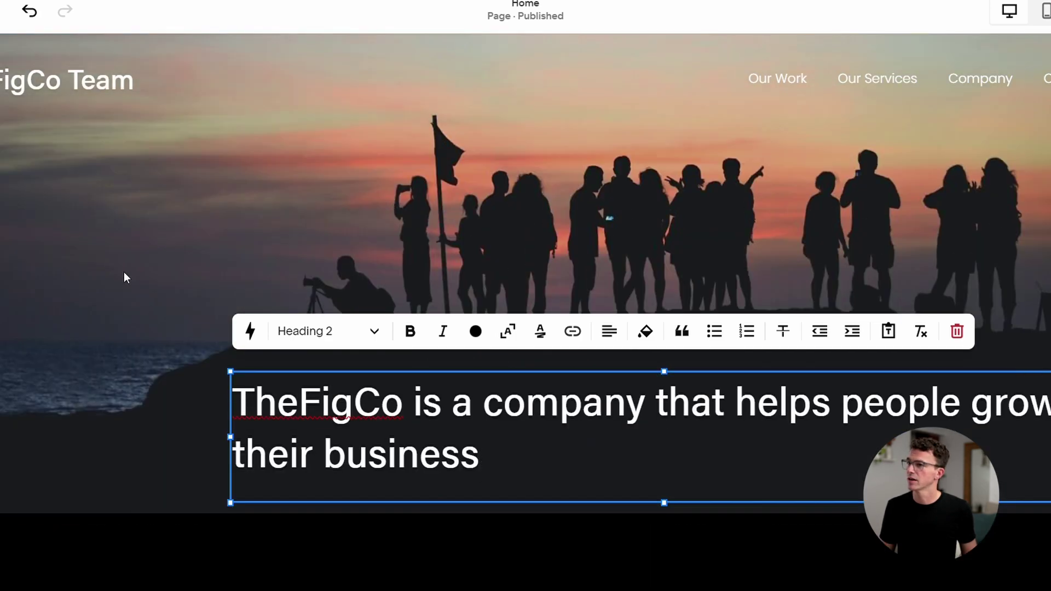
{"action": "left_click", "coordinate": [125, 271]}
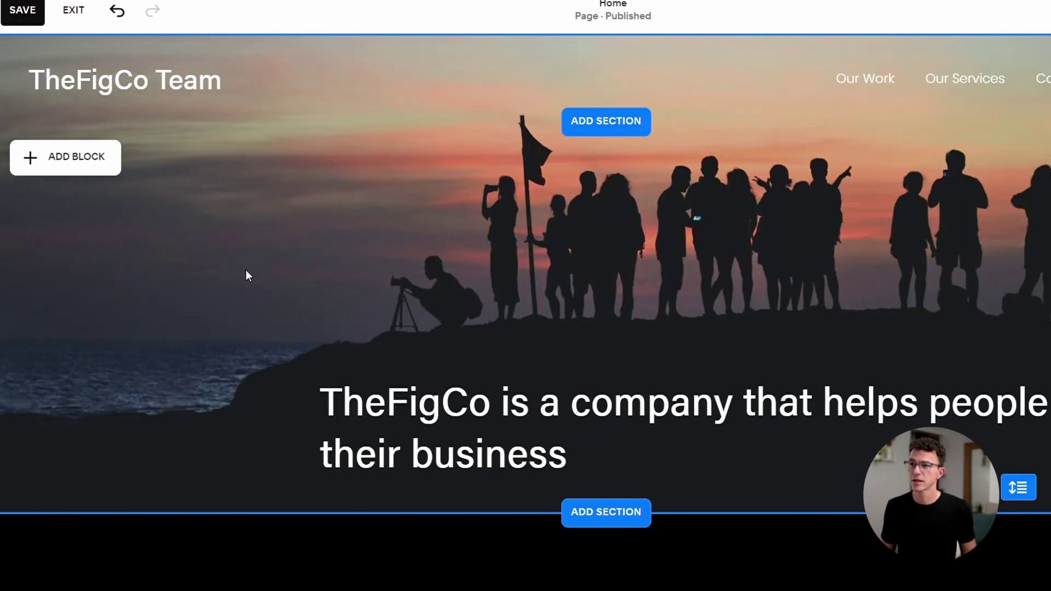
- Add a widened quote block reading 'The only place where success comes before work is in the dictionary.' with its source
{"action": "left_click", "coordinate": [96, 169]}
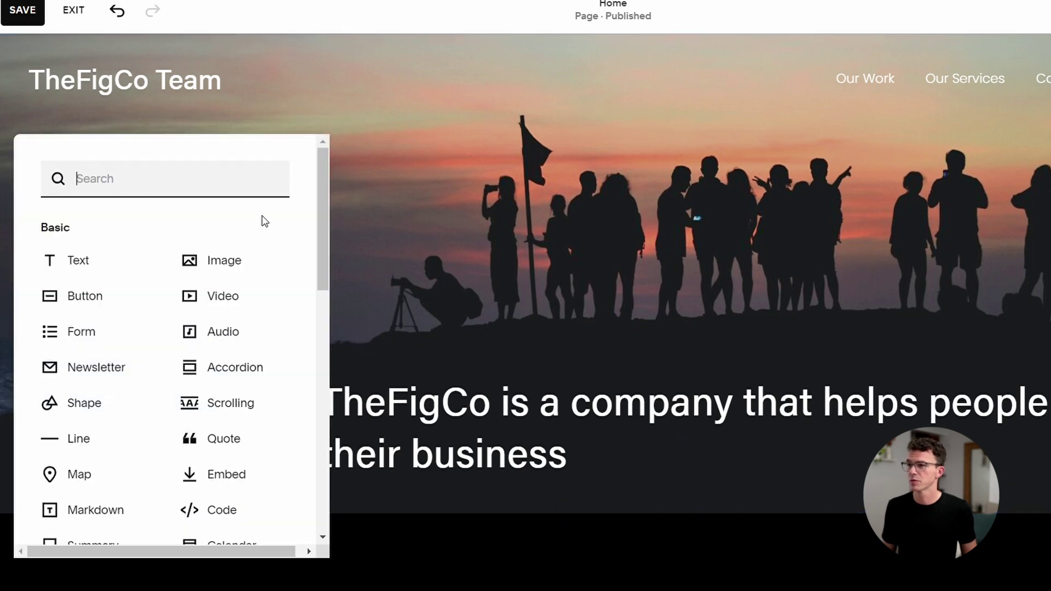
{"action": "left_click", "coordinate": [221, 437]}
{"action": "left_click_drag", "start_coordinate": [313, 234], "coordinate": [402, 241]}
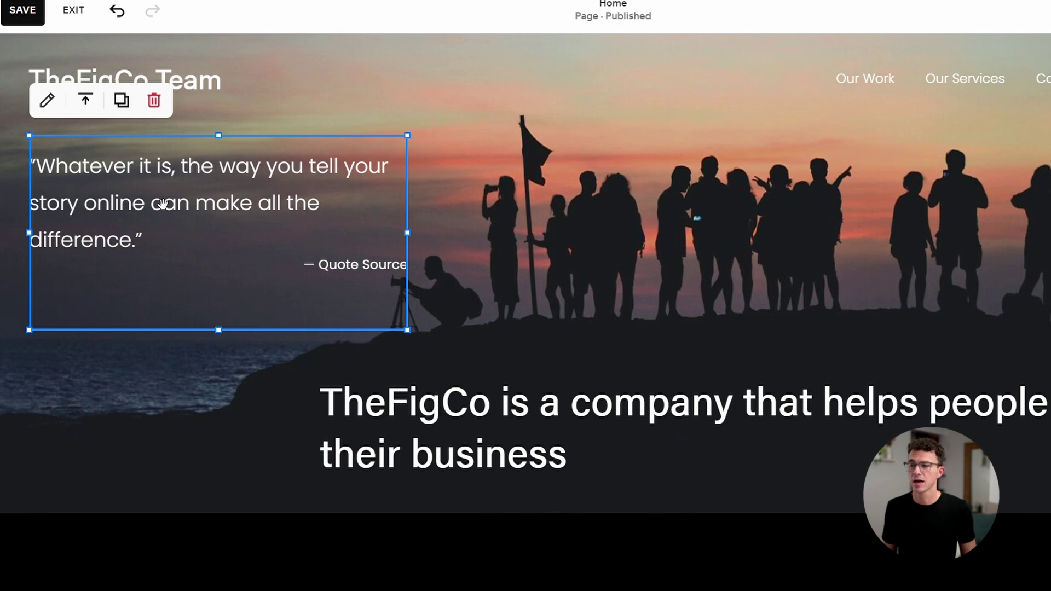
{"action": "left_click", "coordinate": [47, 101]}
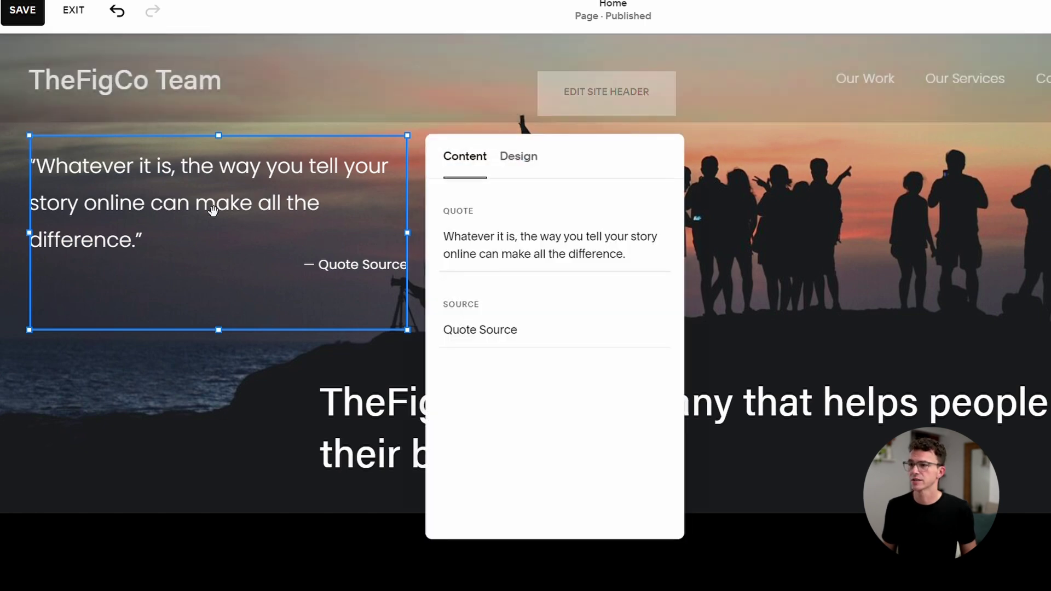
{"action": "triple_click", "coordinate": [547, 244]}
{"action": "type", "text": "The only place where success comes before work is in the dictionary."}
{"action": "triple_click", "coordinate": [480, 329]}
{"action": "type", "text": "Vidal Sassoon"}
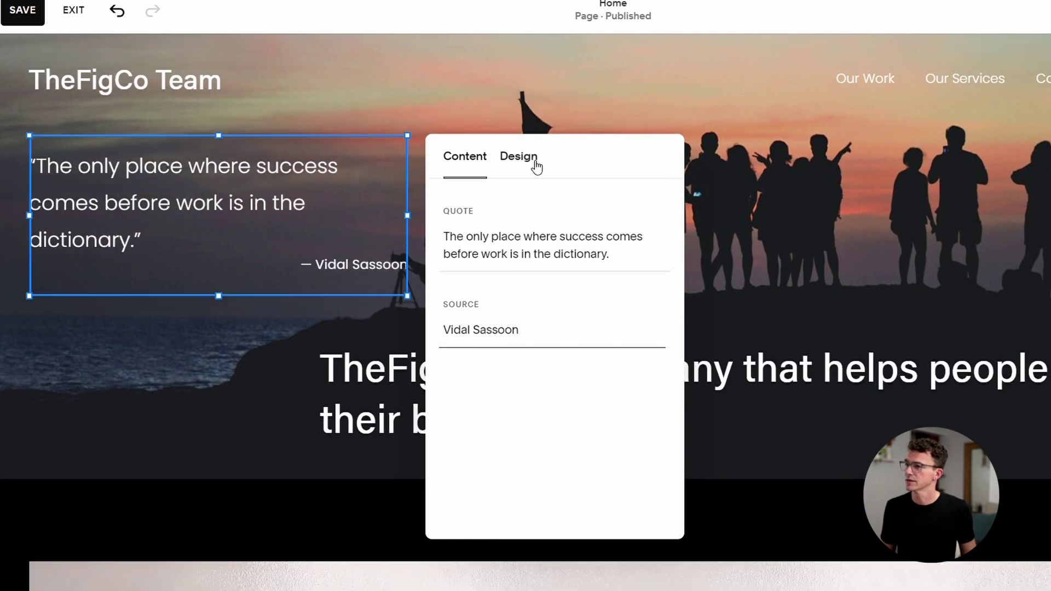
- Set the quote's animation to Site Default and make the hero section taller
{"action": "left_click", "coordinate": [535, 160]}
{"action": "left_click", "coordinate": [641, 199]}
{"action": "left_click", "coordinate": [536, 264]}
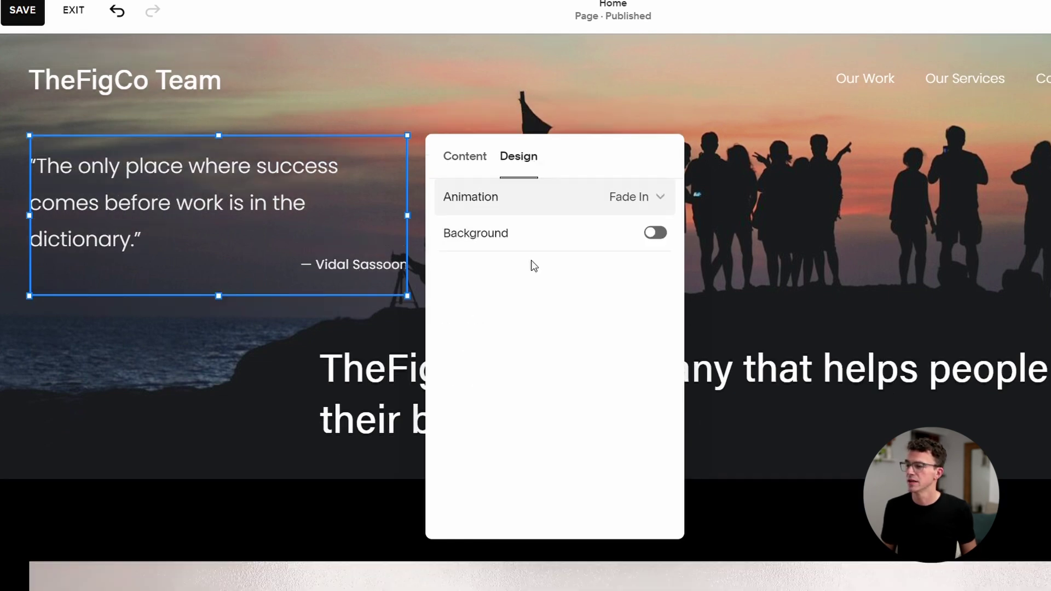
{"action": "left_click", "coordinate": [629, 198]}
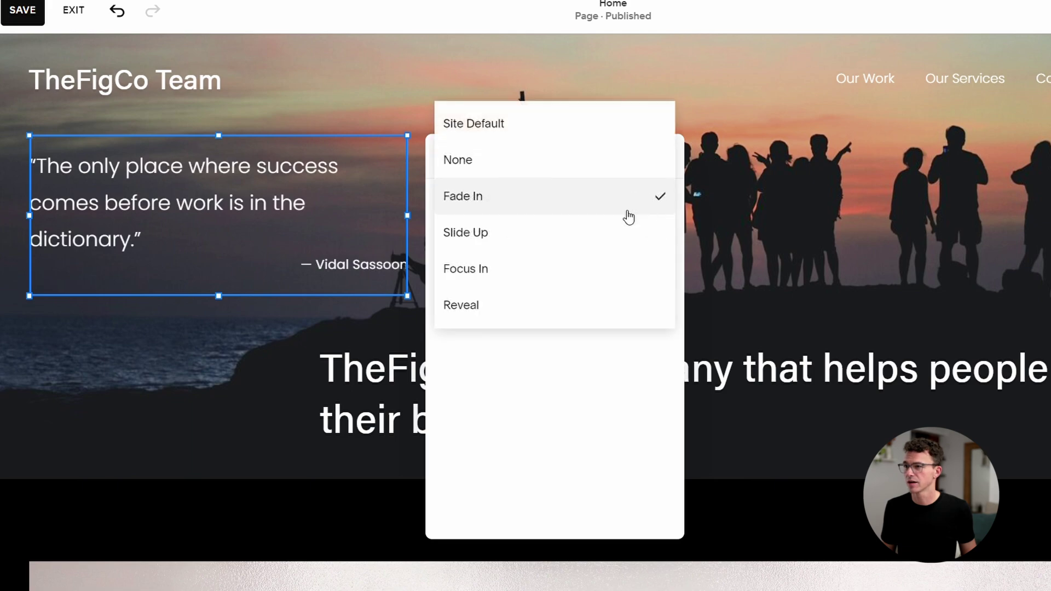
{"action": "left_click", "coordinate": [545, 133]}
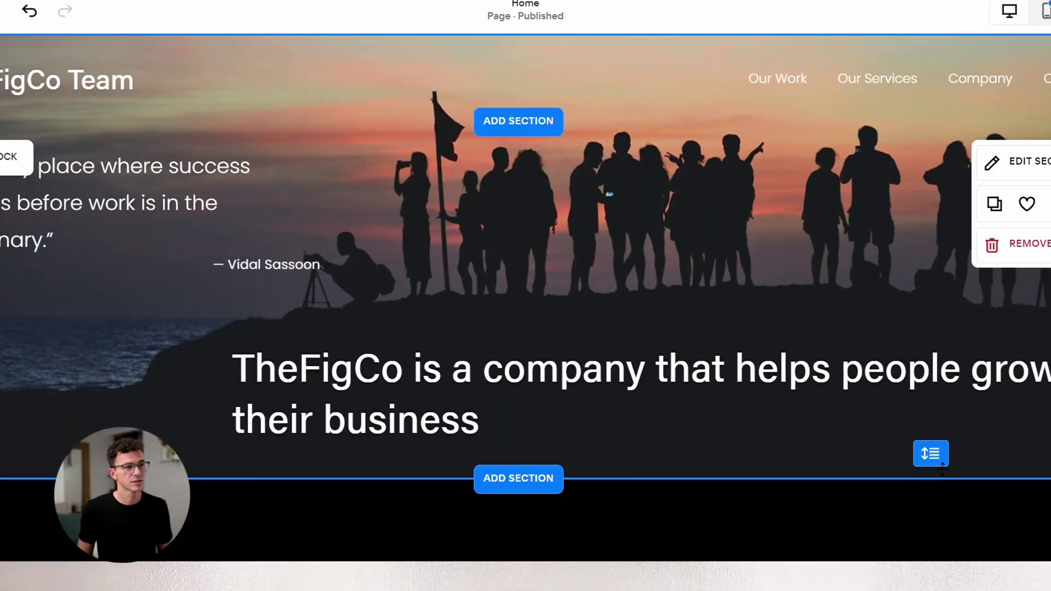
{"action": "left_click_drag", "start_coordinate": [918, 470], "coordinate": [949, 532]}
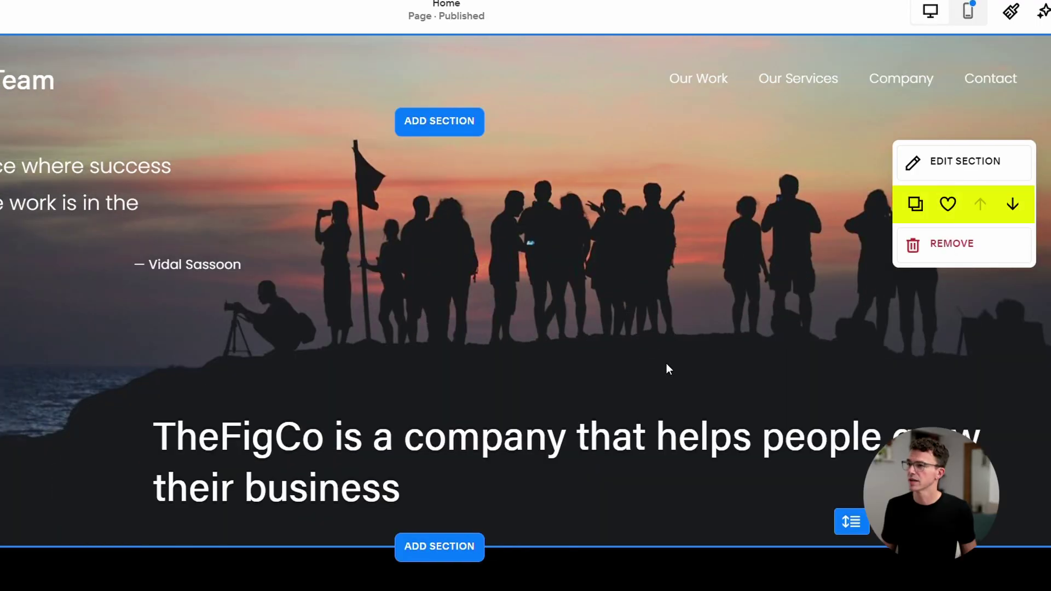
- Duplicate the hero section, then remove the extra copy
{"action": "left_click", "coordinate": [916, 213]}
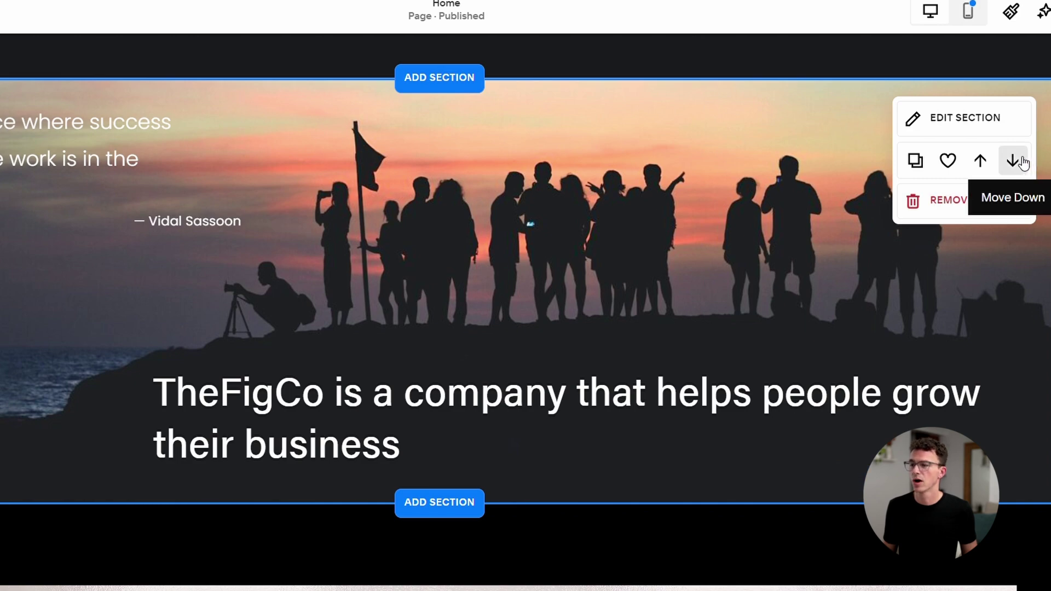
{"action": "left_click", "coordinate": [974, 206]}
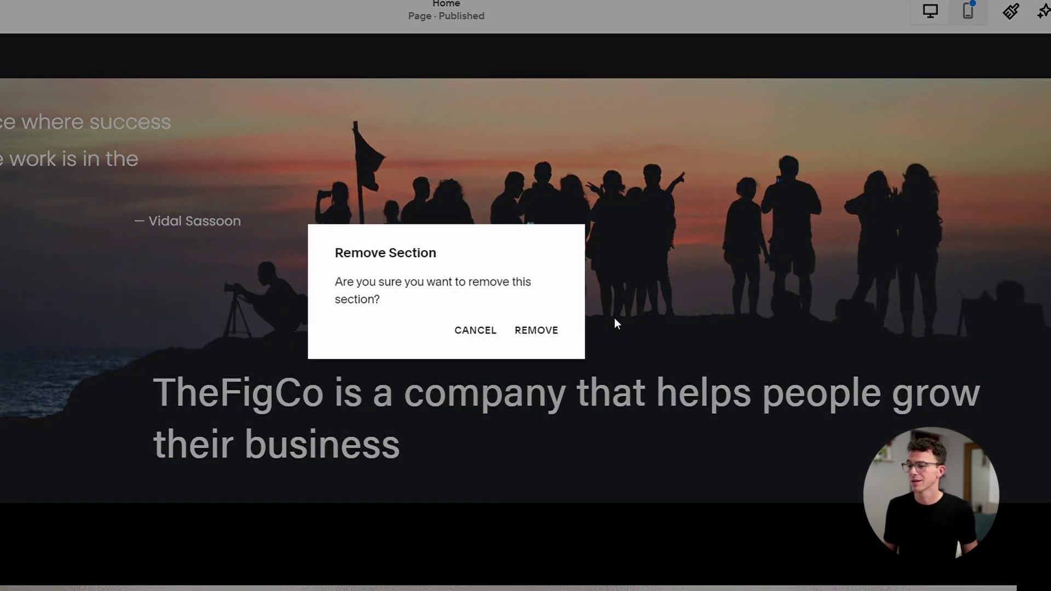
{"action": "left_click", "coordinate": [542, 335]}
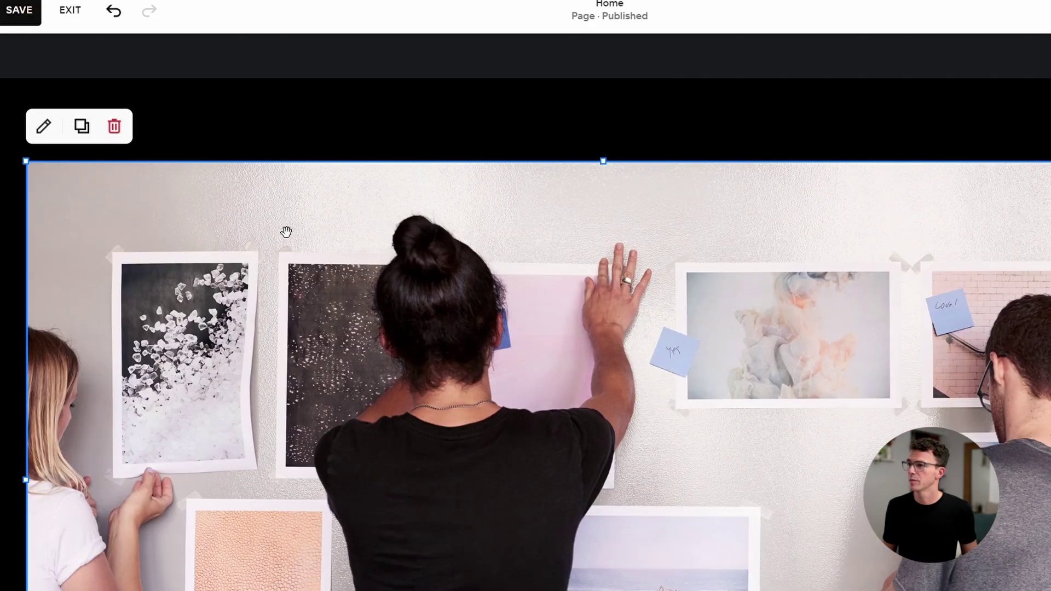
- Crop the team photo into a circular shape
{"action": "left_click", "coordinate": [57, 137]}
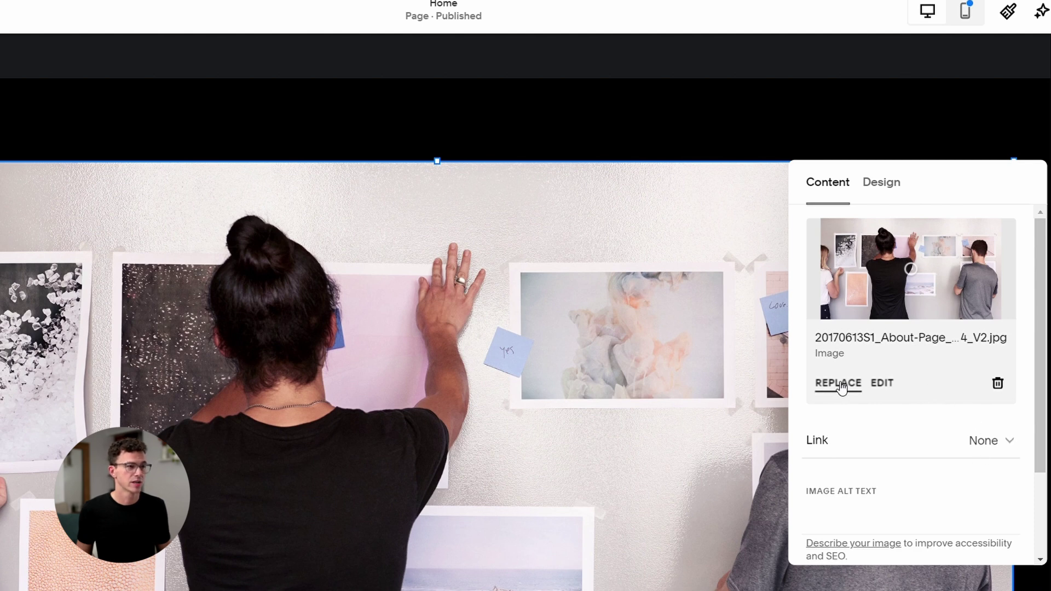
{"action": "left_click", "coordinate": [897, 191]}
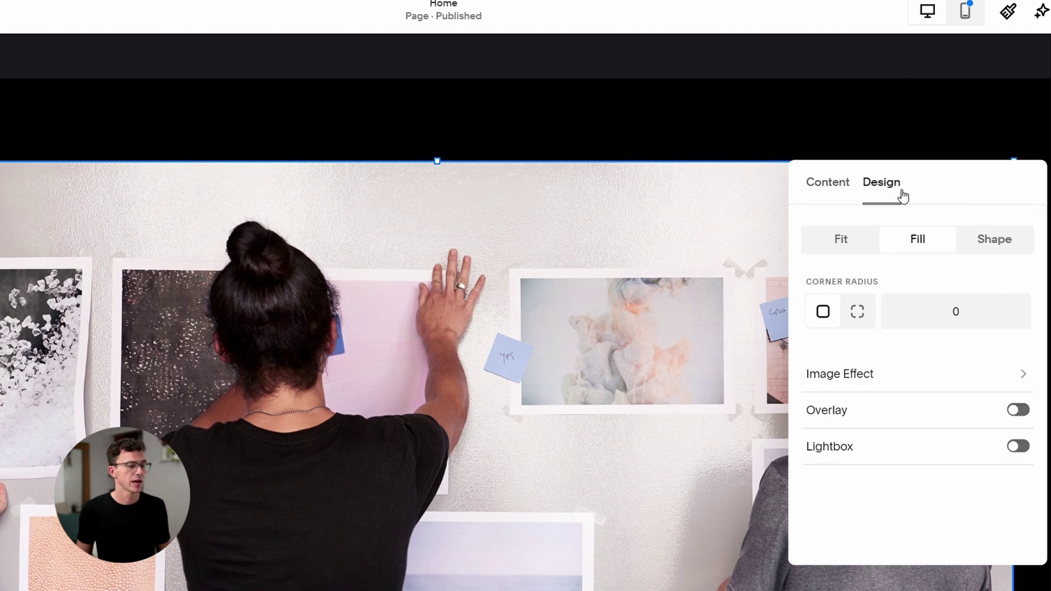
{"action": "left_click", "coordinate": [993, 241]}
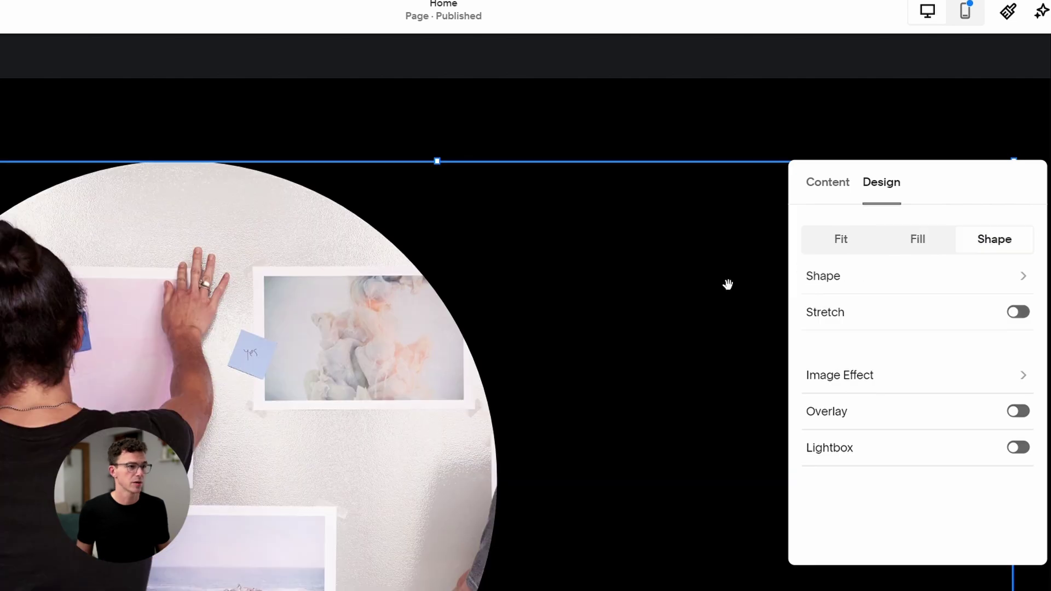
- Drag the blog paragraph and Our Services button into place beside the circular photo
{"action": "scroll", "coordinate": [727, 284], "scroll_direction": "down", "scroll_amount": 6}
{"action": "left_click_drag", "start_coordinate": [774, 214], "coordinate": [761, 136]}
{"action": "scroll", "coordinate": [760, 137], "scroll_direction": "down", "scroll_amount": 6}
{"action": "left_click_drag", "start_coordinate": [772, 47], "coordinate": [788, 550]}
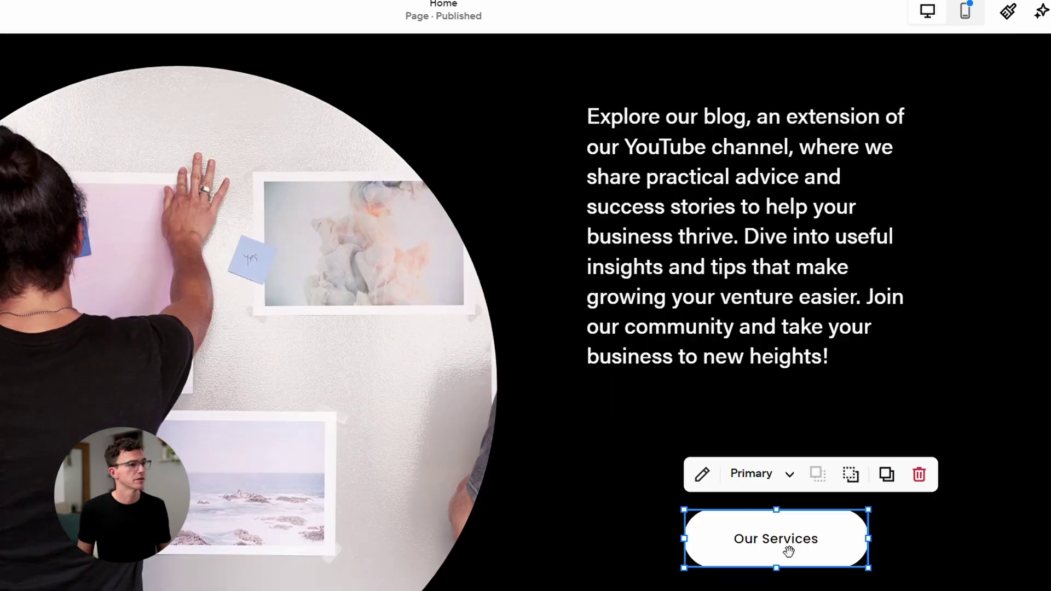
{"action": "left_click", "coordinate": [703, 474]}
{"action": "triple_click", "coordinate": [917, 340]}
{"action": "type", "text": "https://www.thefigco.com/"}
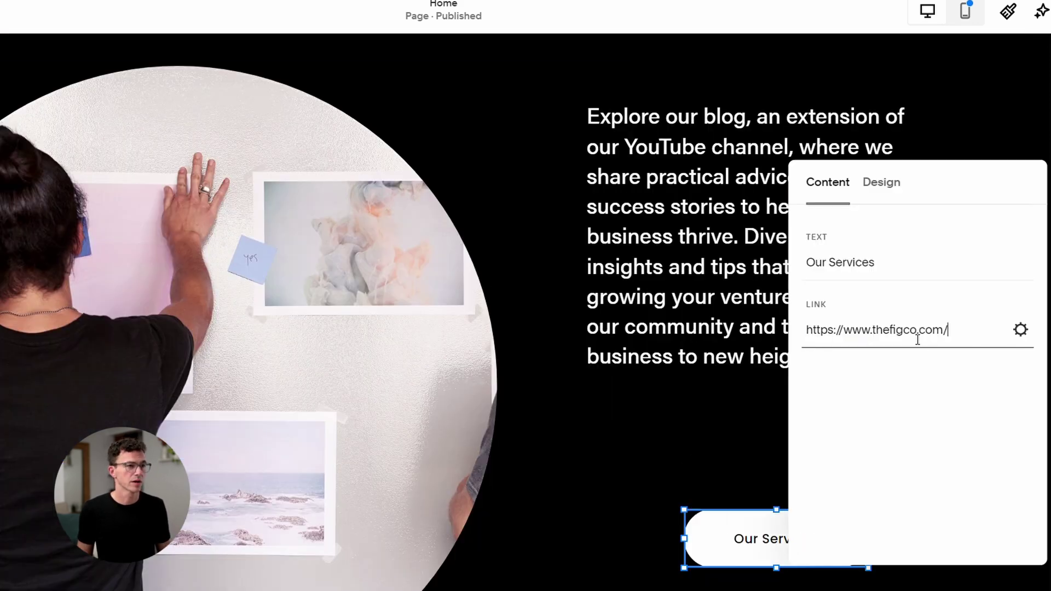
{"action": "triple_click", "coordinate": [898, 272]}
{"action": "type", "text": "Read the Blog"}
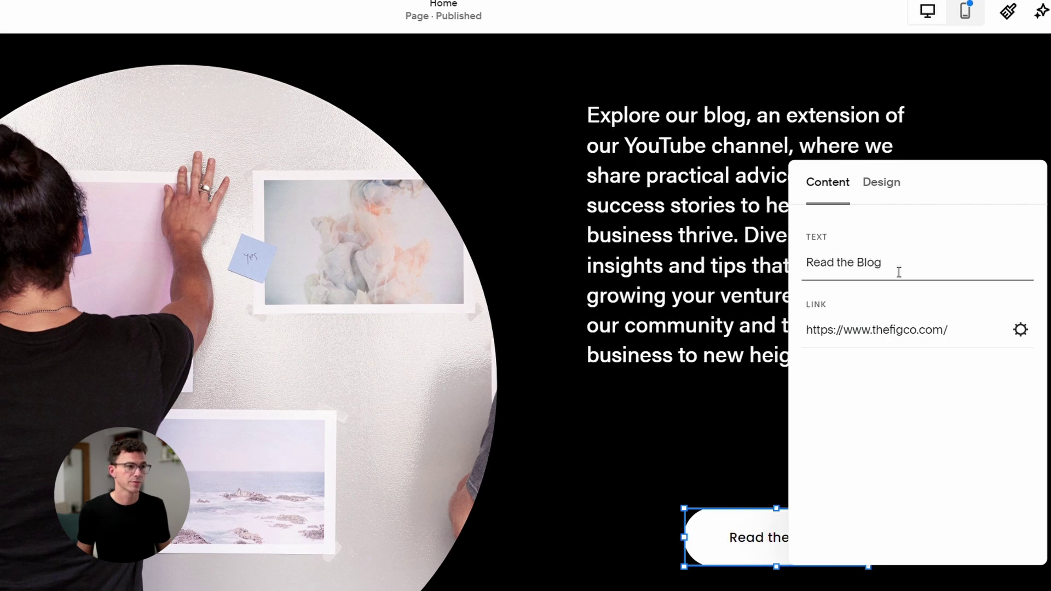
{"action": "scroll", "coordinate": [560, 405], "scroll_direction": "down", "scroll_amount": 15}
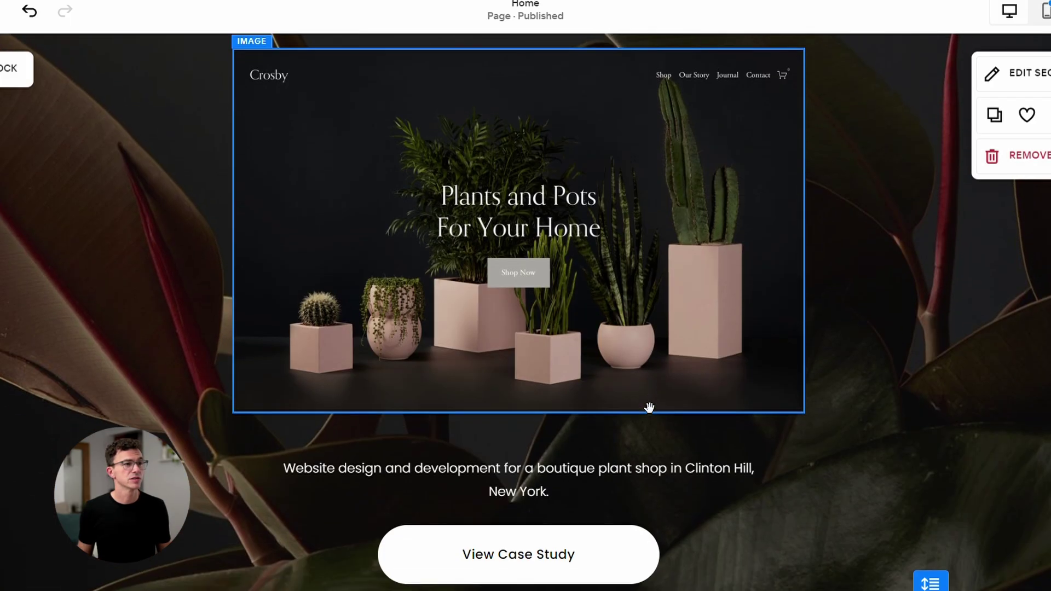
{"action": "scroll", "coordinate": [642, 405], "scroll_direction": "down", "scroll_amount": 12}
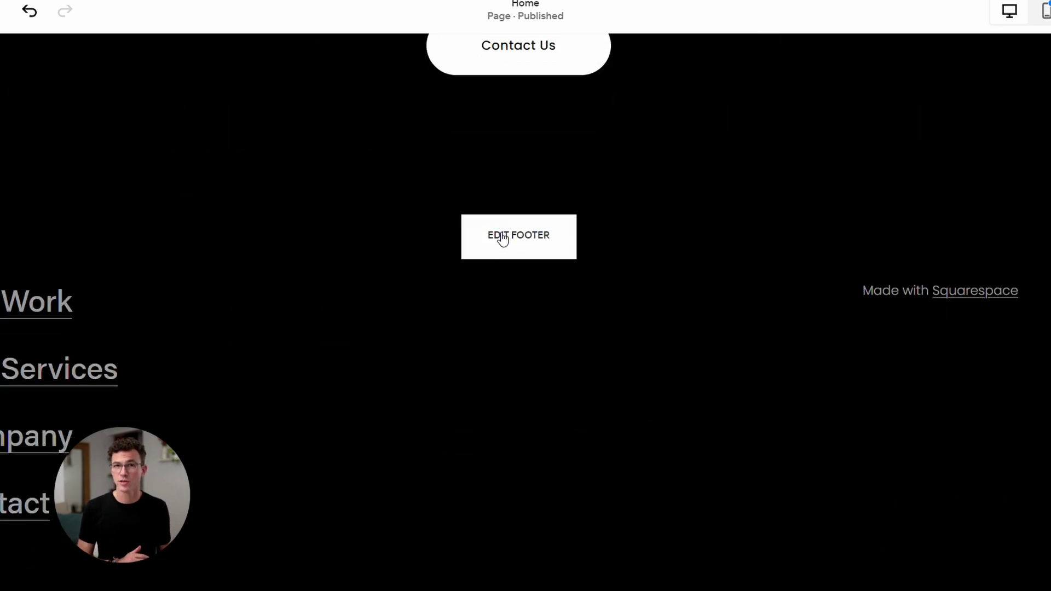
{"action": "left_click", "coordinate": [503, 239]}
{"action": "double_click", "coordinate": [36, 301]}
{"action": "left_click", "coordinate": [274, 324]}
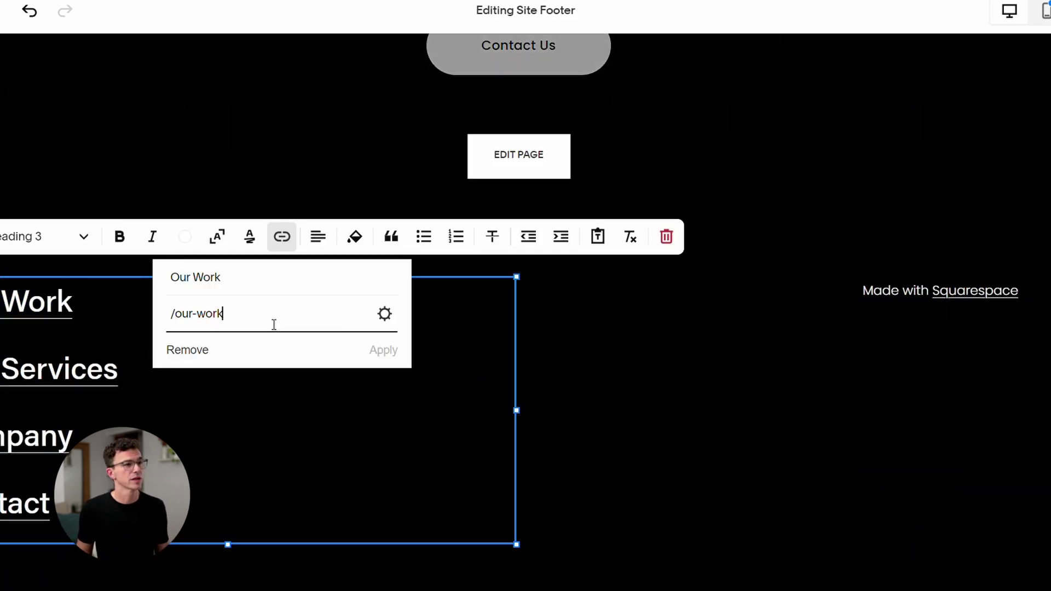
{"action": "key", "text": "ctrl+a"}
{"action": "type", "text": "https://www.thefigco.com/"}
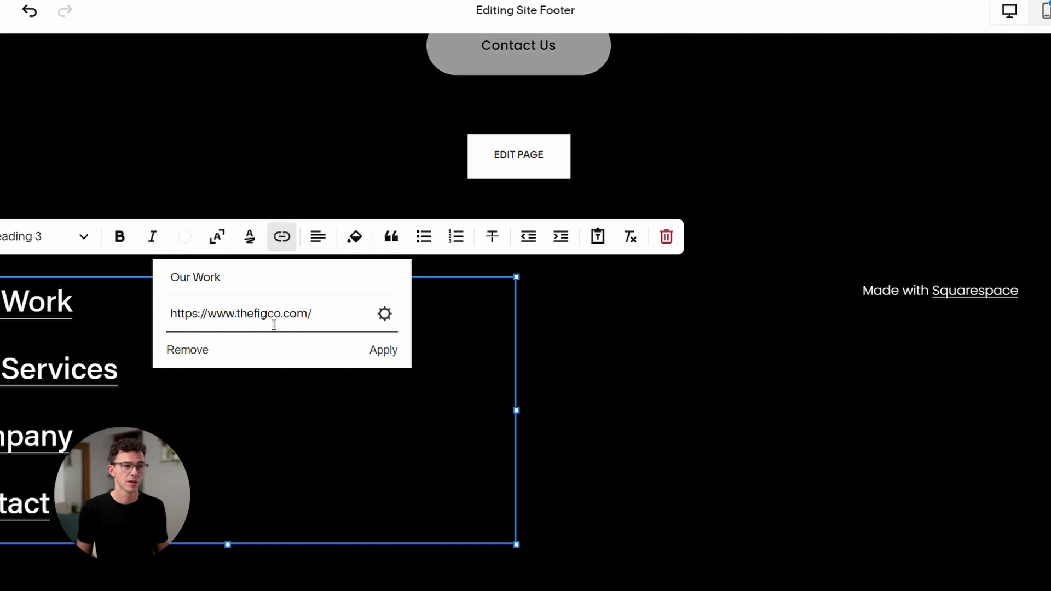
{"action": "left_click", "coordinate": [1014, 436]}
{"action": "left_click", "coordinate": [939, 436]}
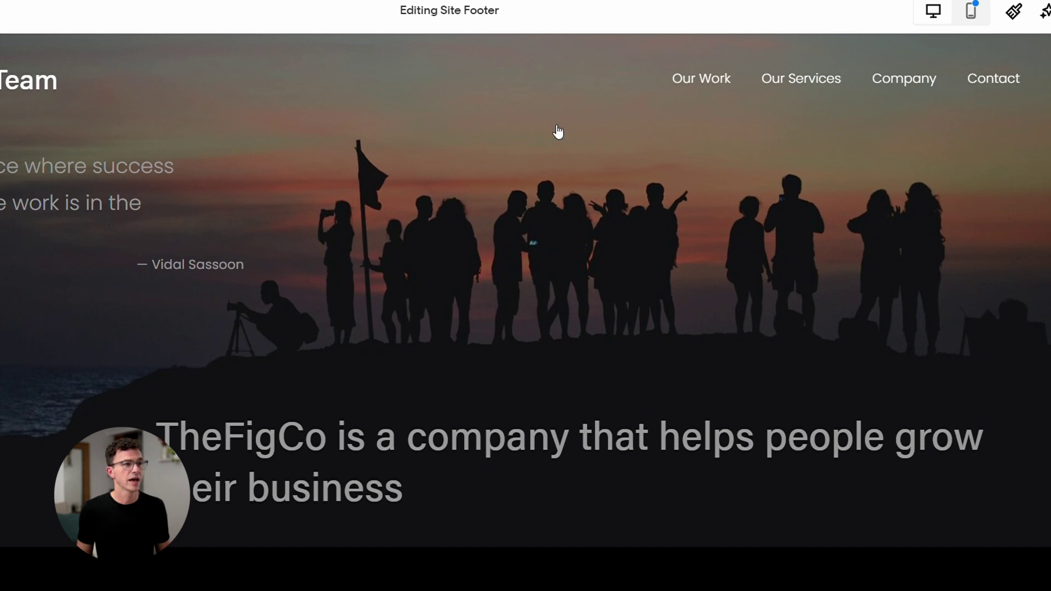
{"action": "left_click", "coordinate": [464, 82]}
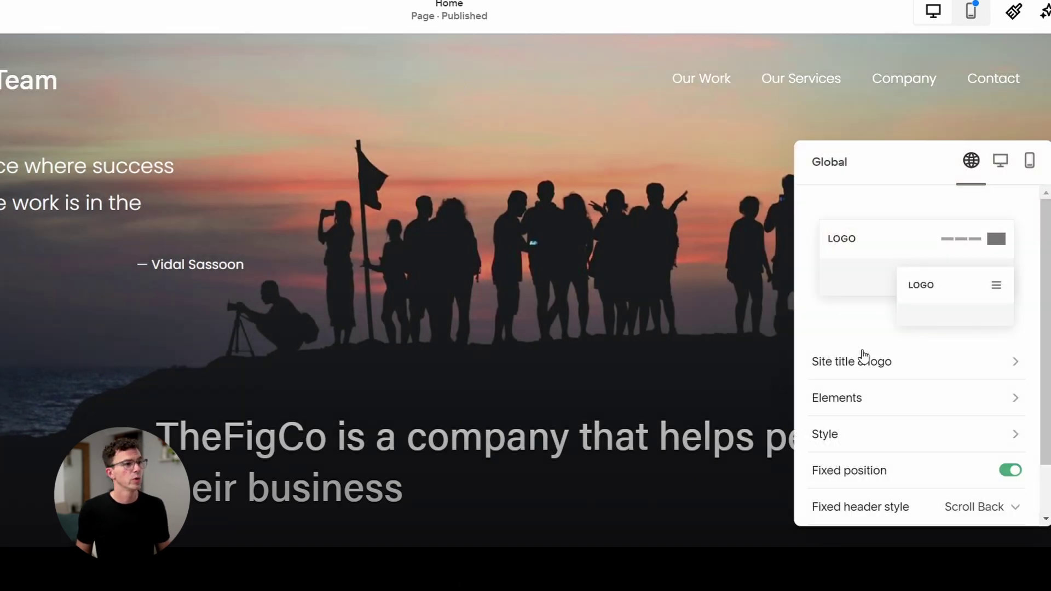
- Change the site header style from Dynamic to a solid Theme-coloured bar
{"action": "left_click", "coordinate": [864, 356]}
{"action": "key", "text": "Escape"}
{"action": "left_click", "coordinate": [849, 399]}
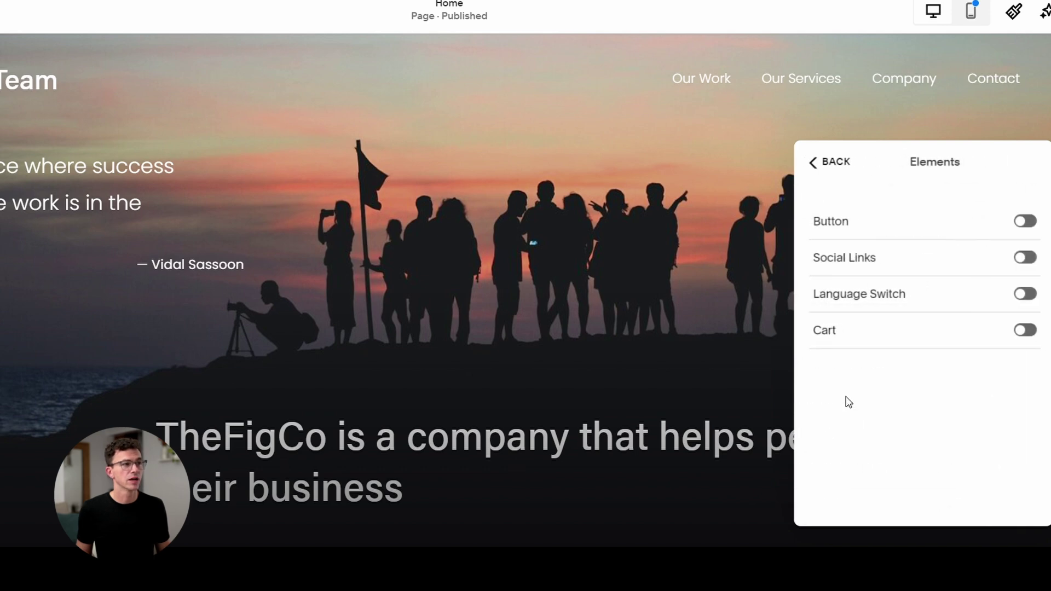
{"action": "key", "text": "Escape"}
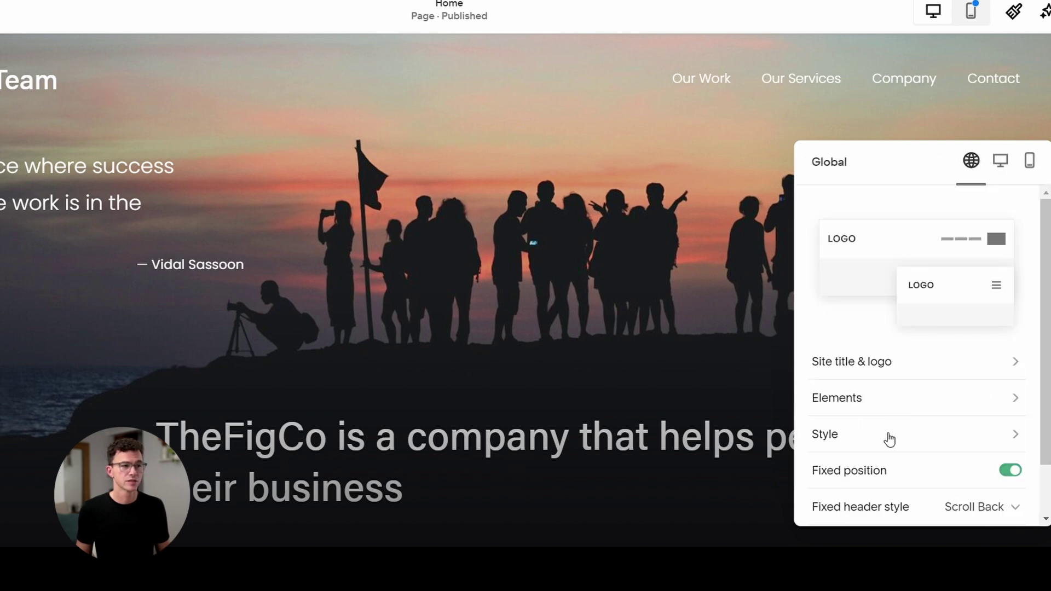
{"action": "left_click", "coordinate": [889, 438]}
{"action": "left_click", "coordinate": [966, 255]}
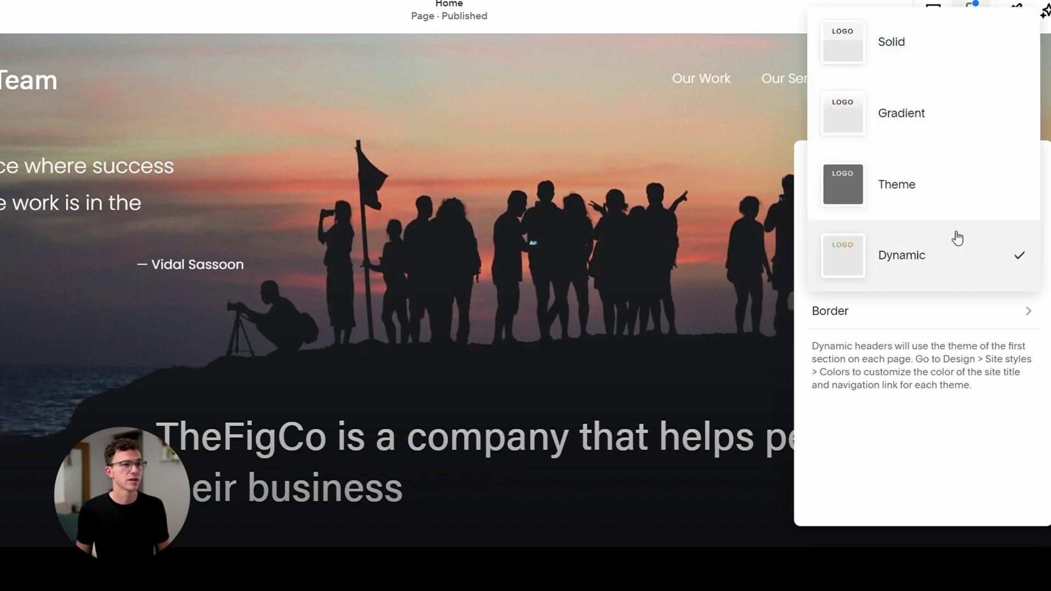
{"action": "left_click", "coordinate": [934, 191]}
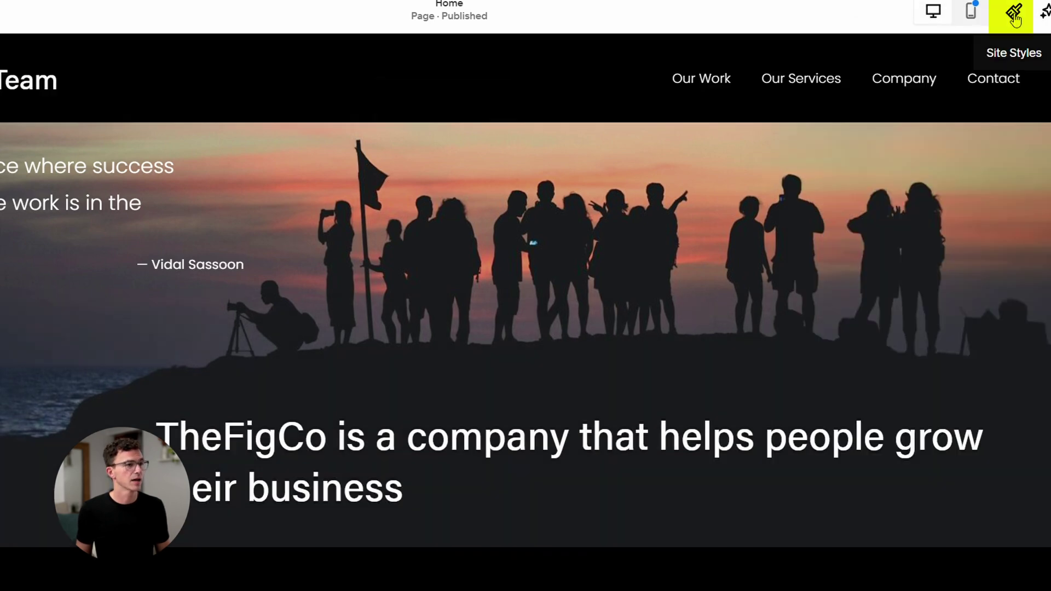
- Apply a different font pack to the site in Site Styles > Fonts
{"action": "left_click", "coordinate": [1014, 19]}
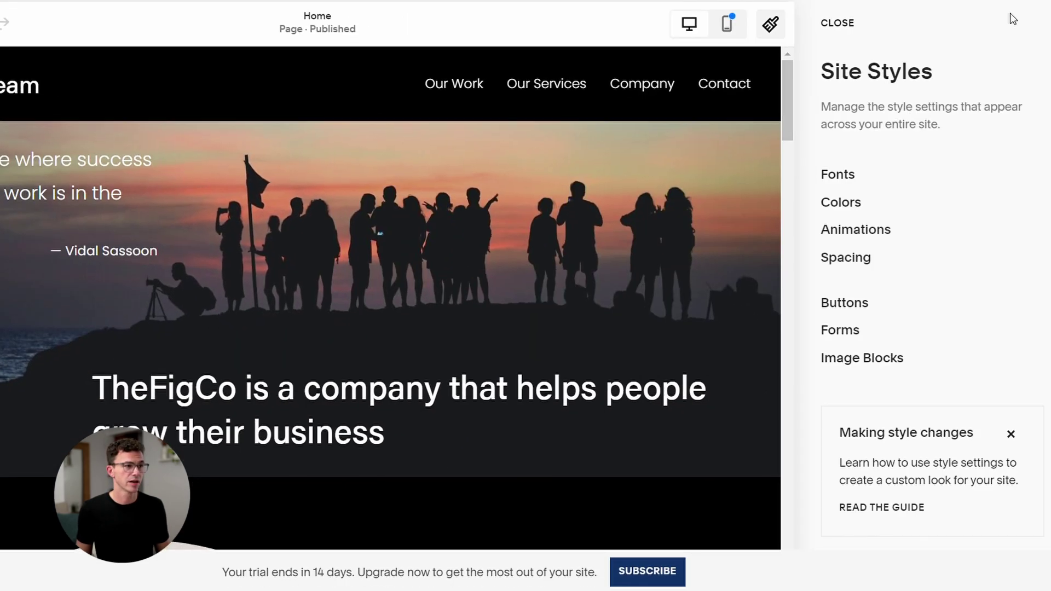
{"action": "left_click", "coordinate": [848, 174]}
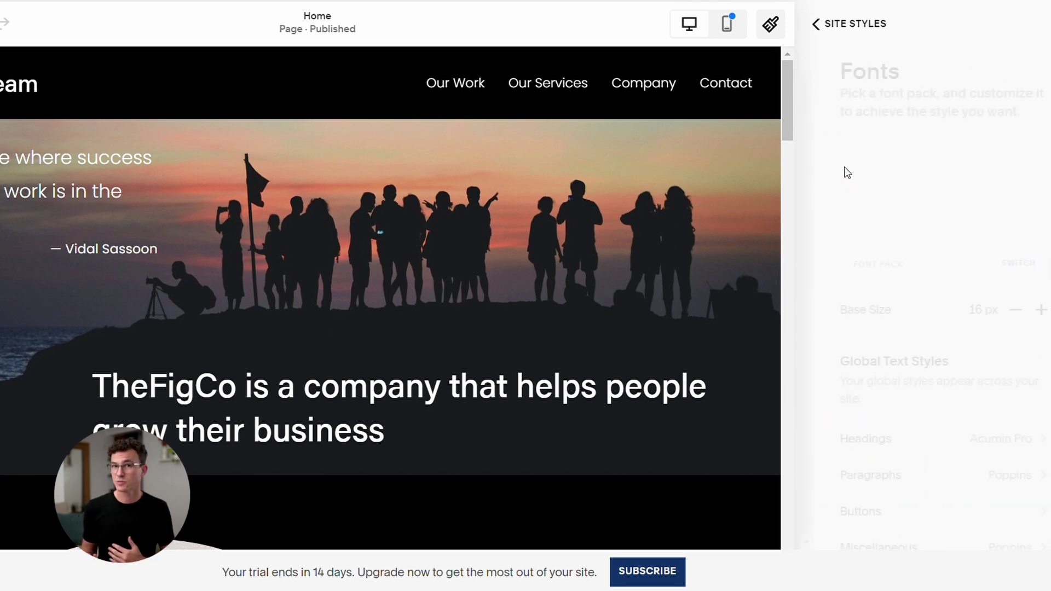
{"action": "left_click", "coordinate": [938, 233]}
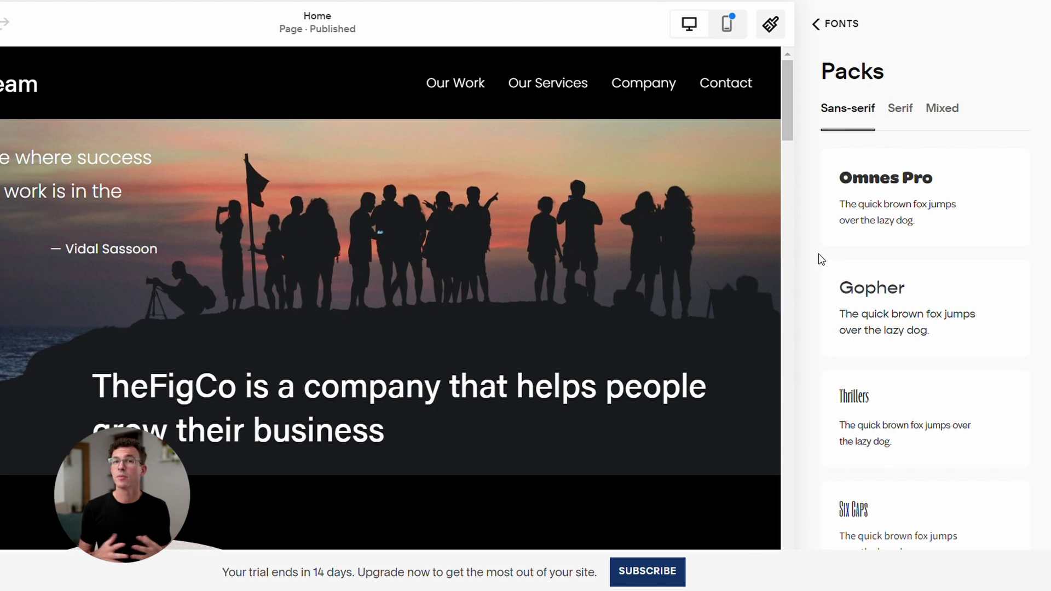
{"action": "scroll", "coordinate": [819, 254], "scroll_direction": "down", "scroll_amount": 9}
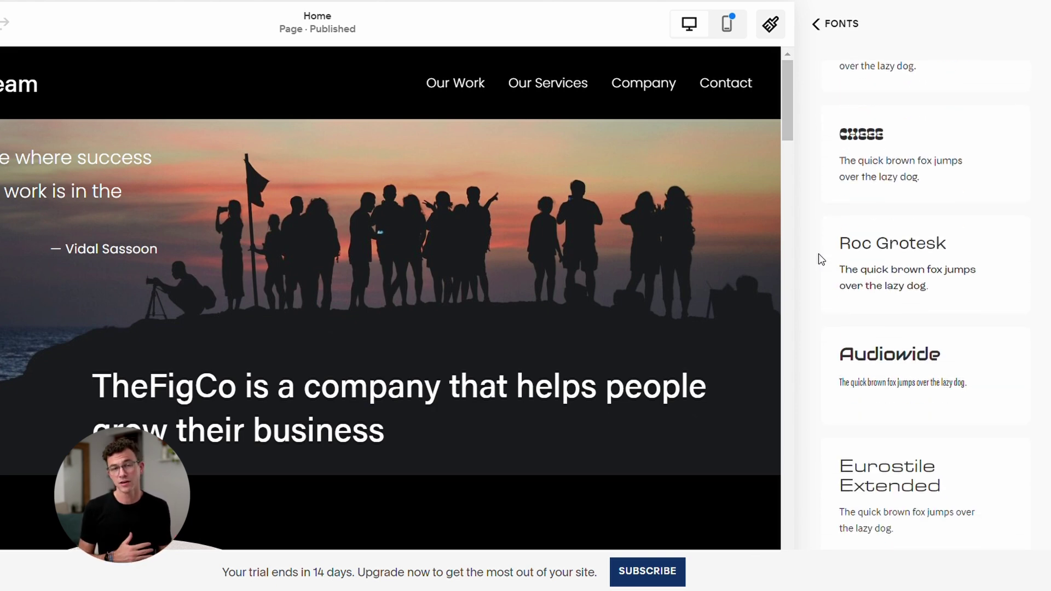
{"action": "left_click", "coordinate": [820, 254]}
{"action": "left_click", "coordinate": [814, 24]}
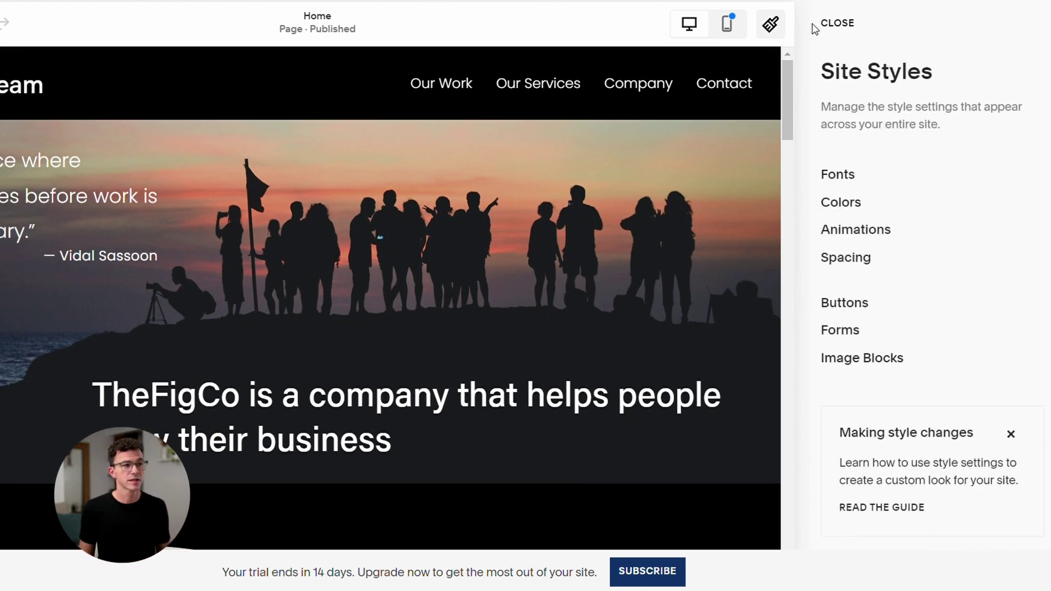
- Look through the colour palette editor, then bring up the Animations style options
{"action": "left_click", "coordinate": [859, 206]}
{"action": "left_click", "coordinate": [915, 236]}
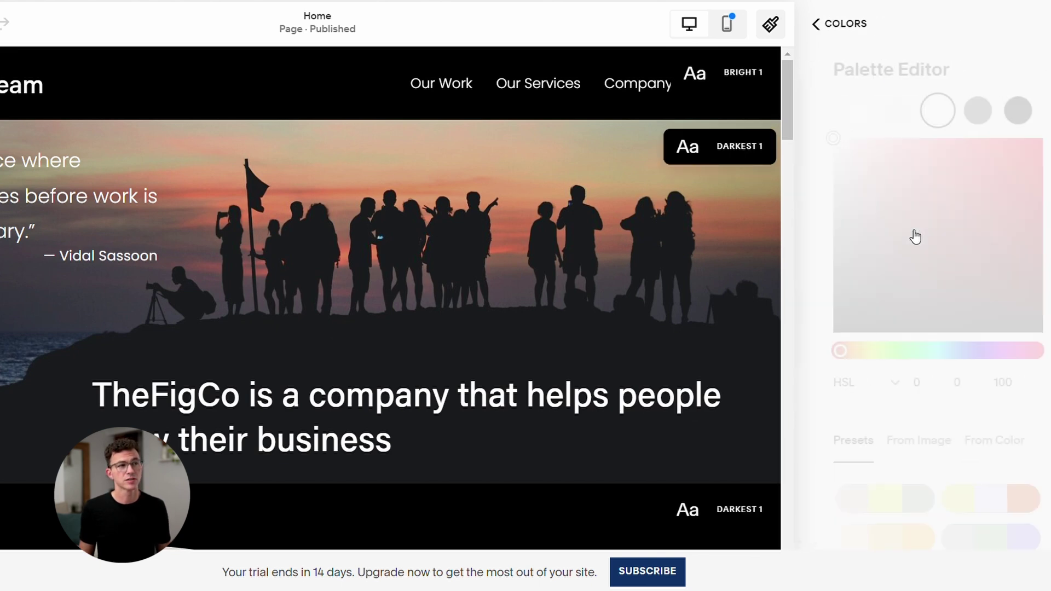
{"action": "scroll", "coordinate": [898, 265], "scroll_direction": "down", "scroll_amount": 5}
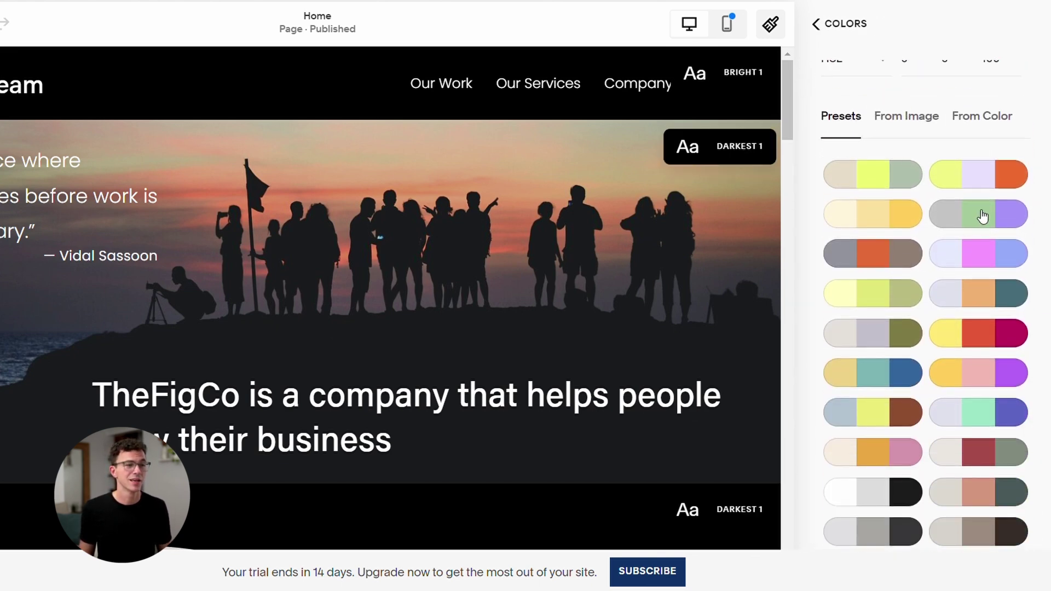
{"action": "scroll", "coordinate": [1004, 327], "scroll_direction": "down", "scroll_amount": 4}
{"action": "scroll", "coordinate": [1005, 329], "scroll_direction": "up", "scroll_amount": 9}
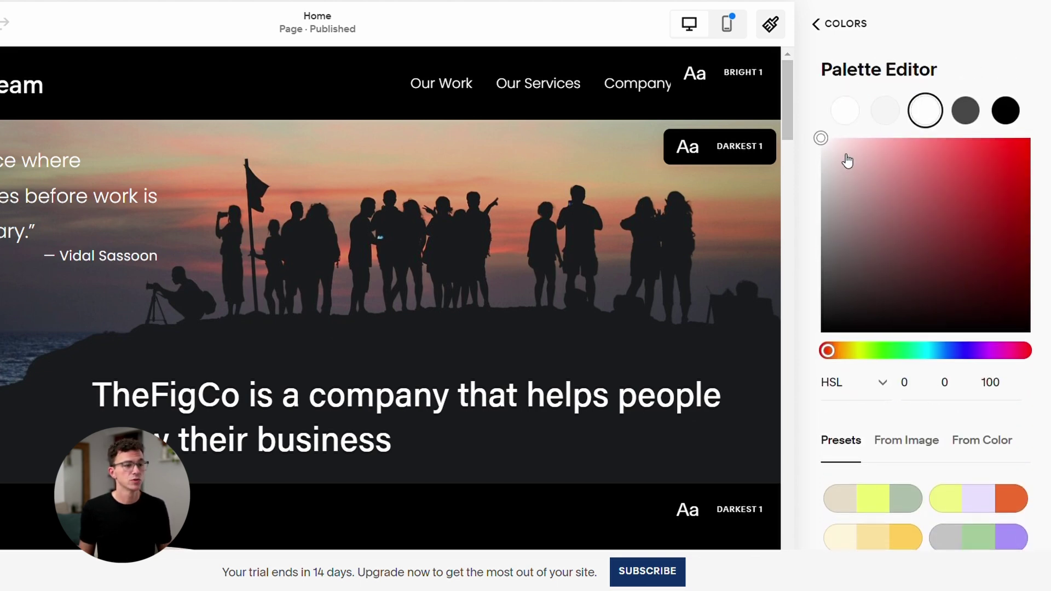
{"action": "left_click", "coordinate": [825, 23]}
{"action": "left_click", "coordinate": [827, 23]}
{"action": "left_click", "coordinate": [853, 230]}
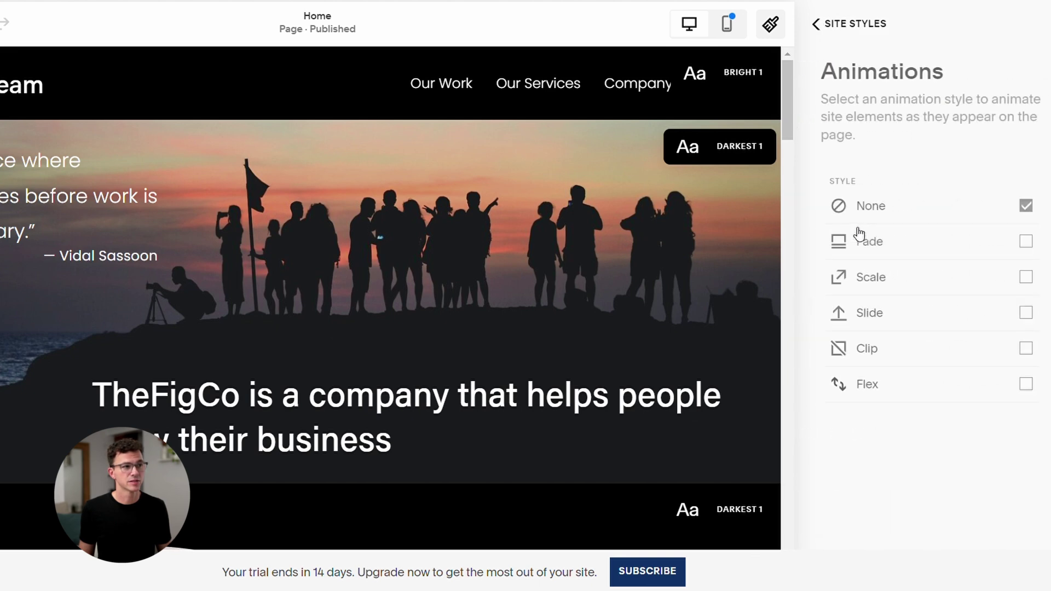
- Set the site-wide animation style to Scale
{"action": "left_click", "coordinate": [1031, 279]}
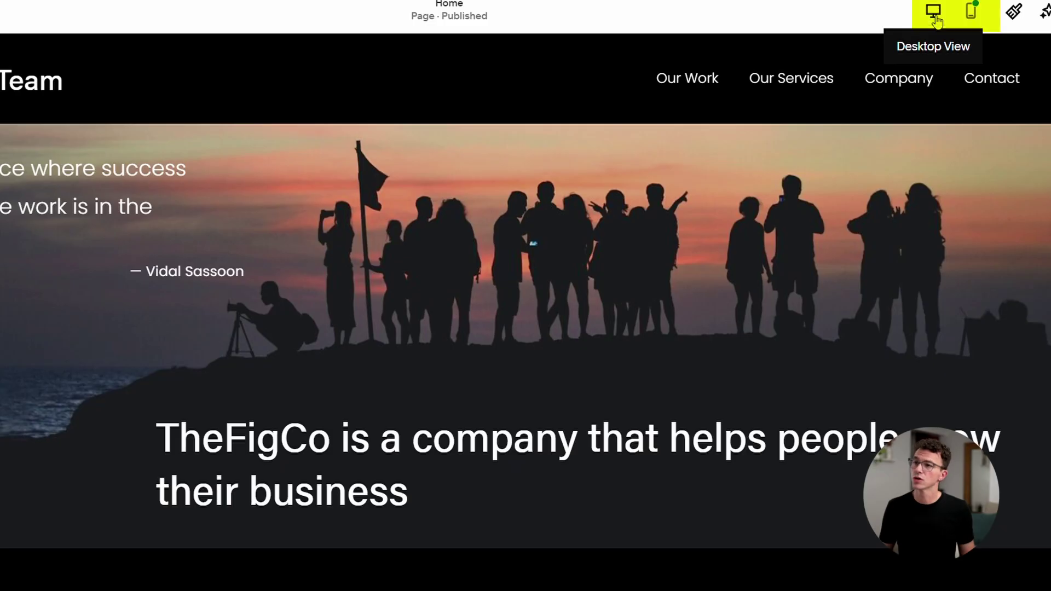
- In the mobile layout, move the quote block lower in the top section
{"action": "left_click", "coordinate": [971, 11]}
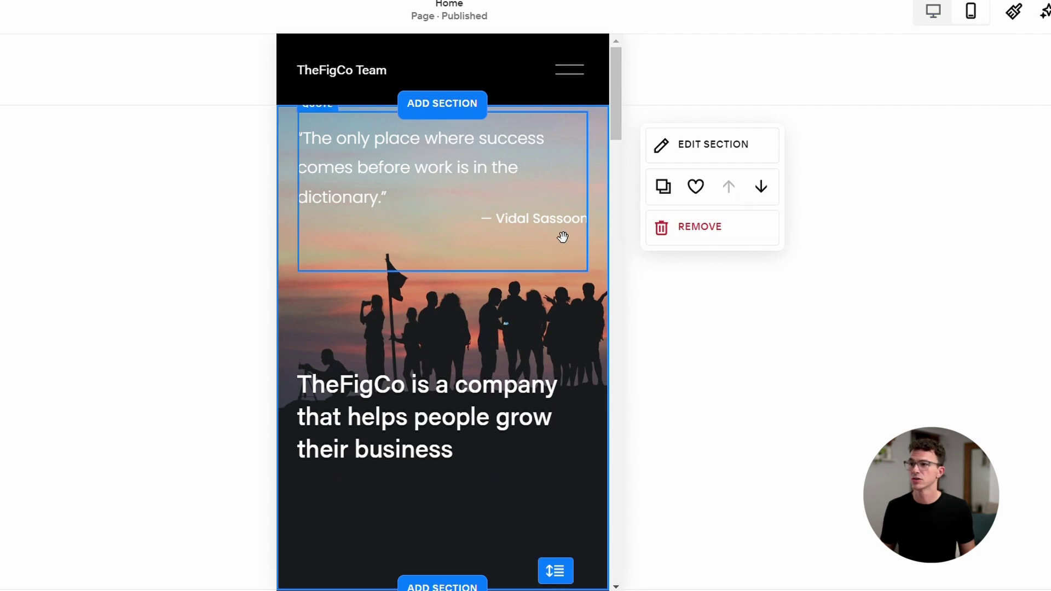
{"action": "left_click_drag", "start_coordinate": [450, 406], "coordinate": [445, 461]}
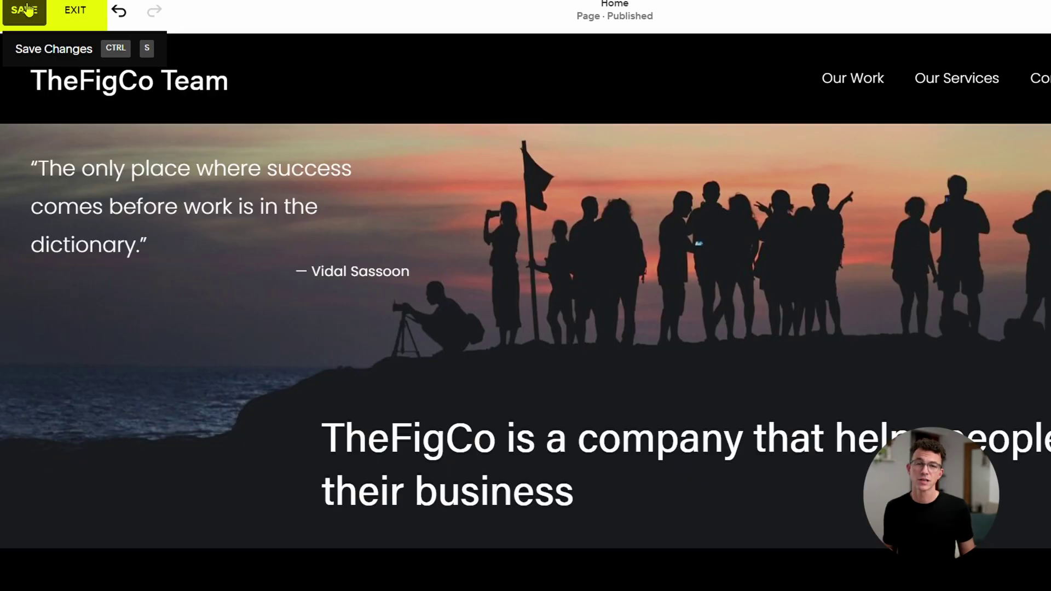
- Save the page edits, exit the editor and go to the site Settings
{"action": "left_click", "coordinate": [31, 13]}
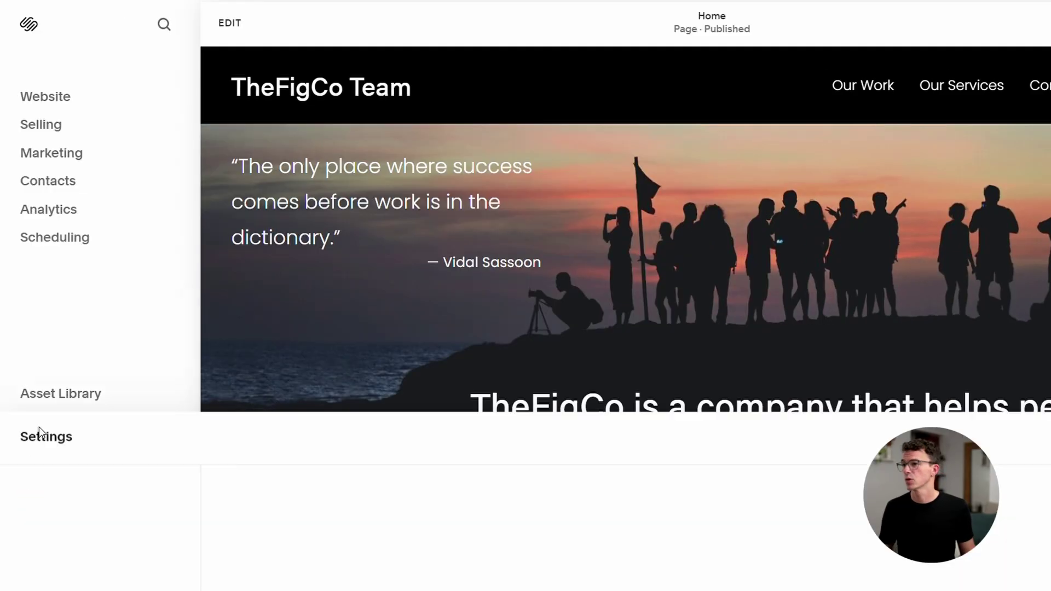
{"action": "left_click", "coordinate": [45, 545]}
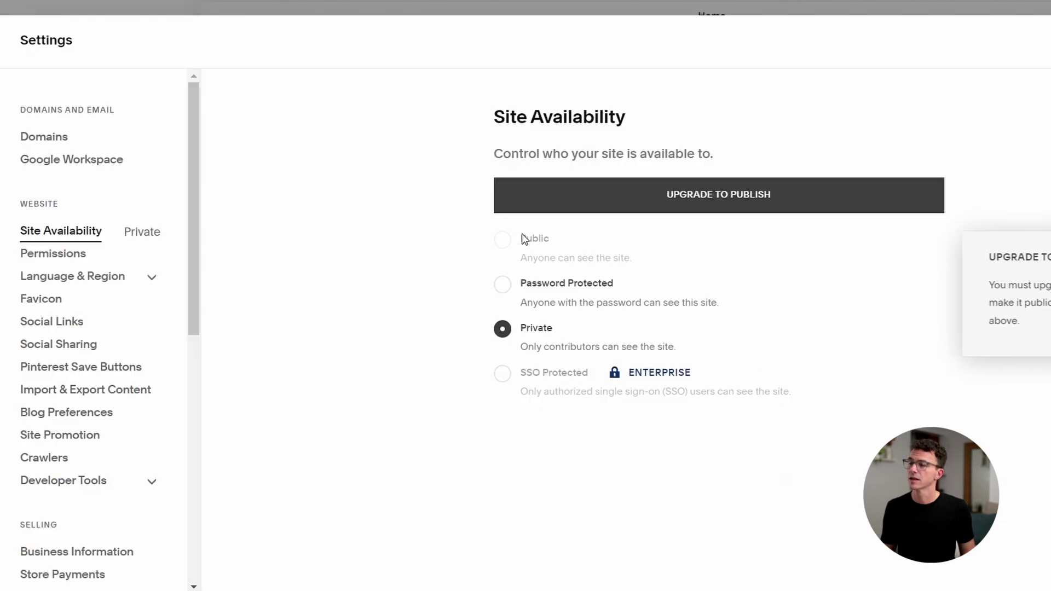
- Open the Upgrade to Publish plans and review the Personal, Business and Commerce comparison
{"action": "left_click", "coordinate": [727, 198]}
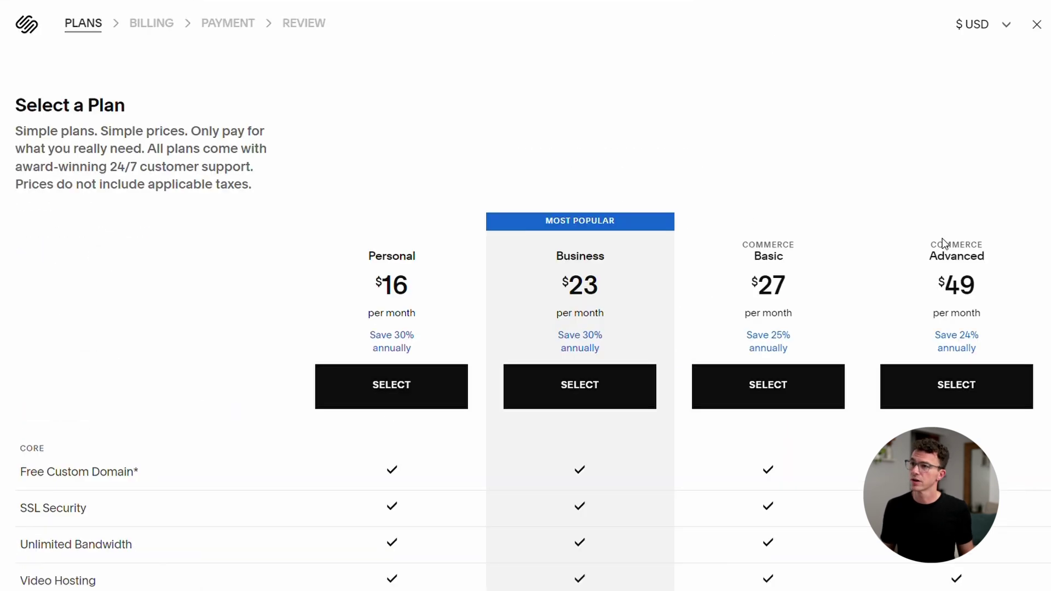
{"action": "scroll", "coordinate": [526, 296], "scroll_direction": "down", "scroll_amount": 2}
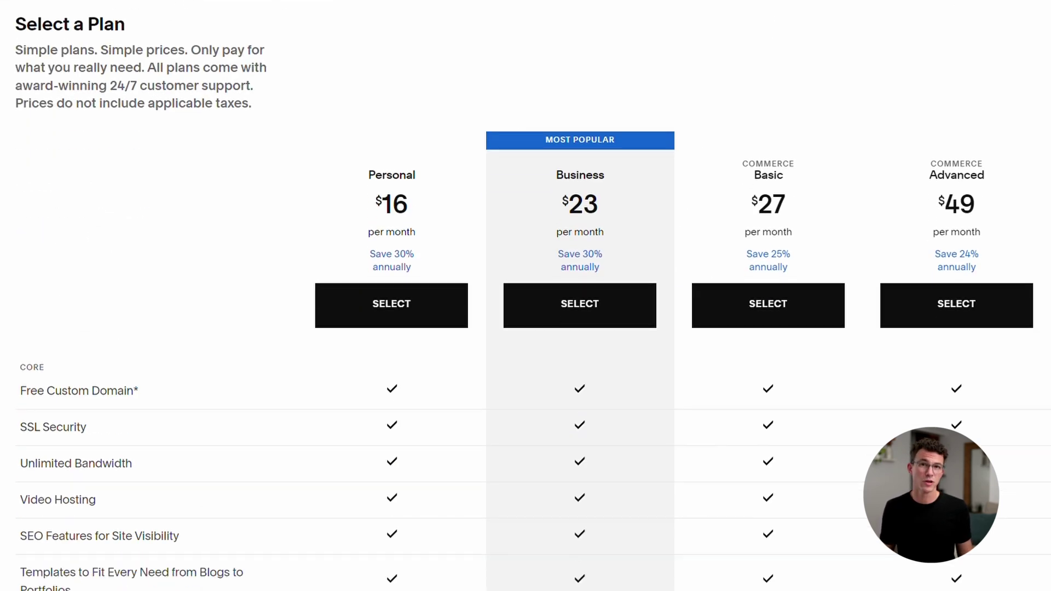
{"action": "scroll", "coordinate": [525, 295], "scroll_direction": "down", "scroll_amount": 2}
{"action": "scroll", "coordinate": [526, 295], "scroll_direction": "down", "scroll_amount": 2}
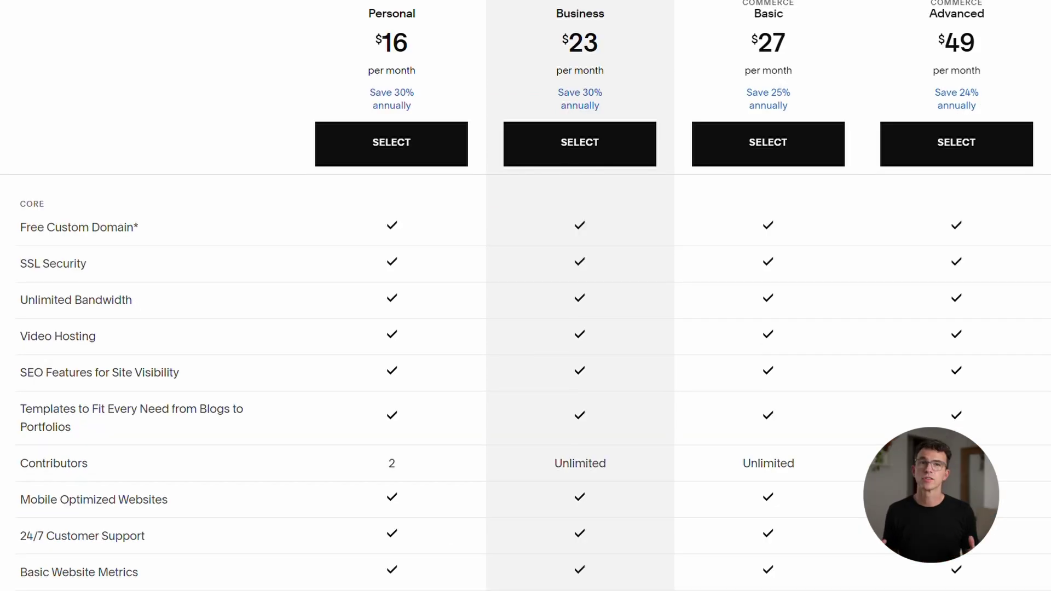